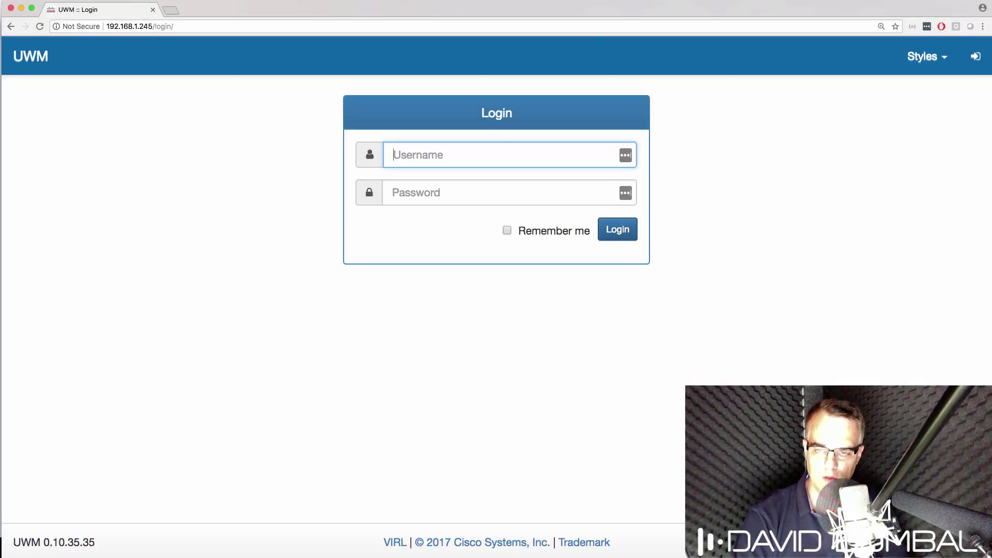
text(uwmadmin)
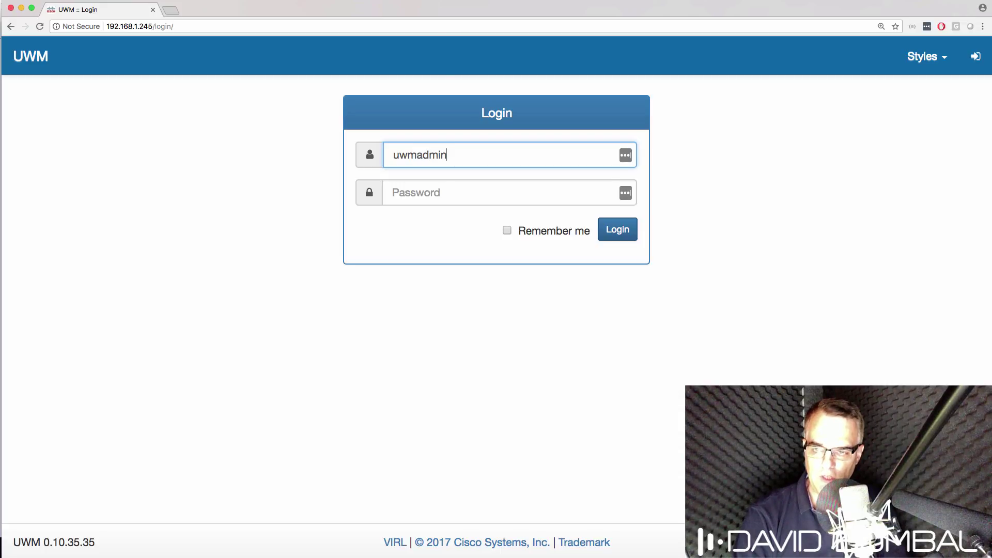
Log in to Cisco UWM as admin with Remember me checked
key(Tab)
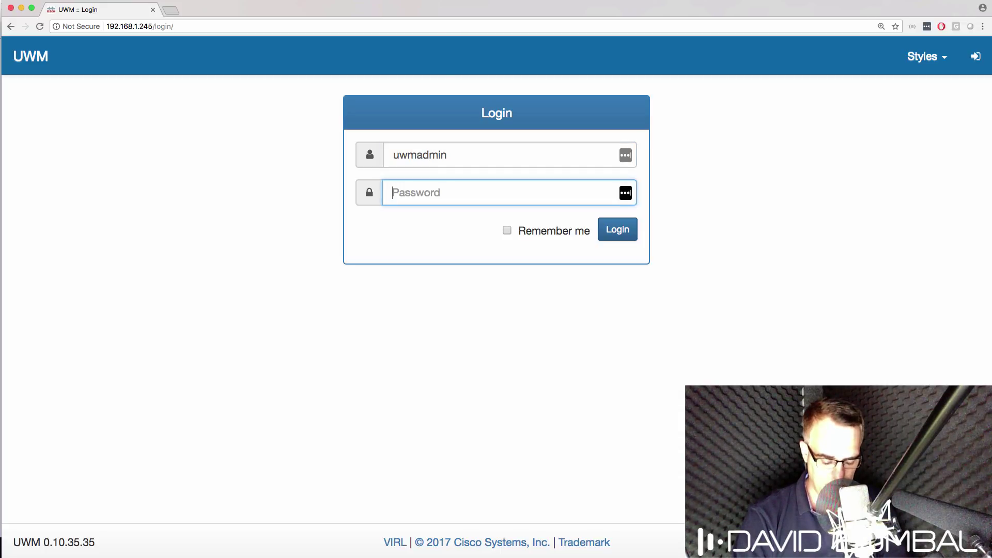
text(password)
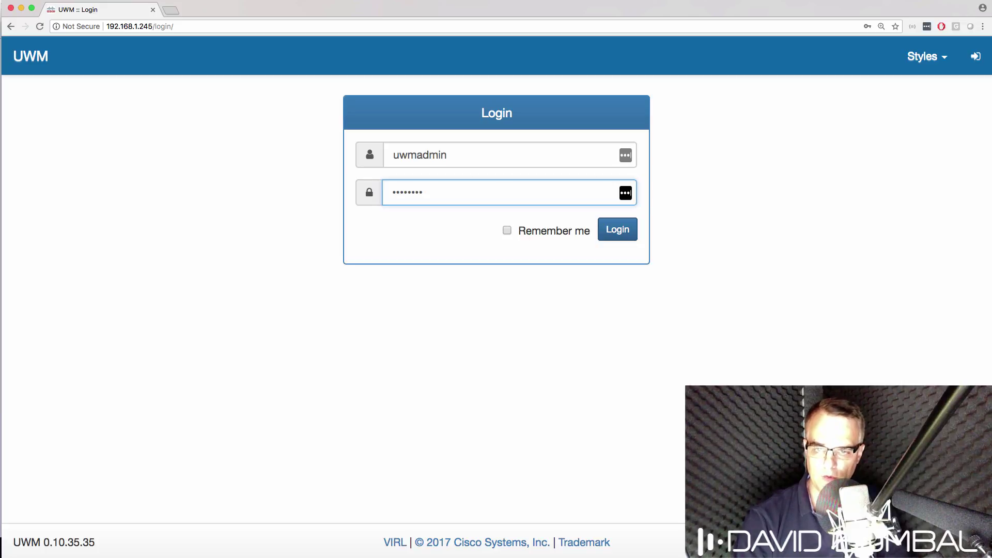
key(Tab)
key(space)
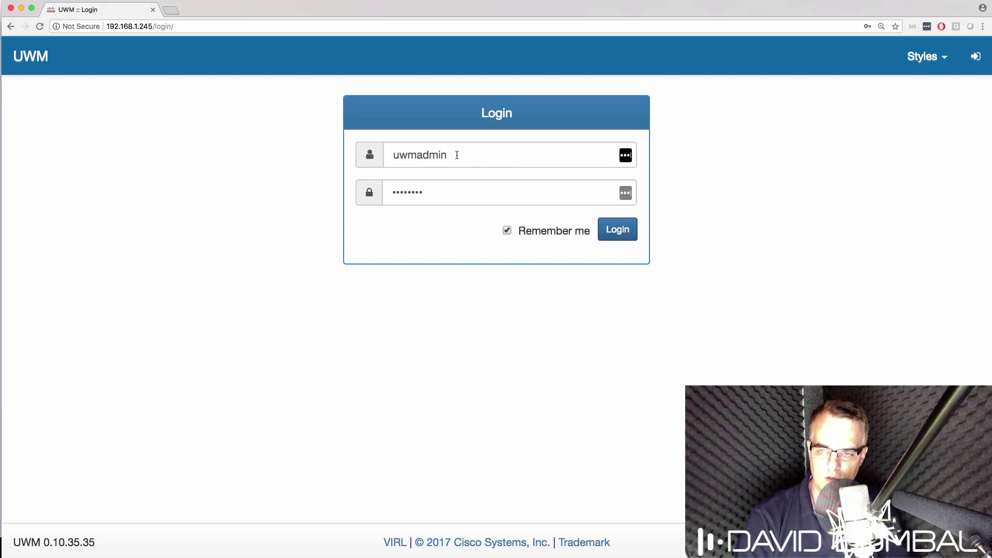
click(627, 231)
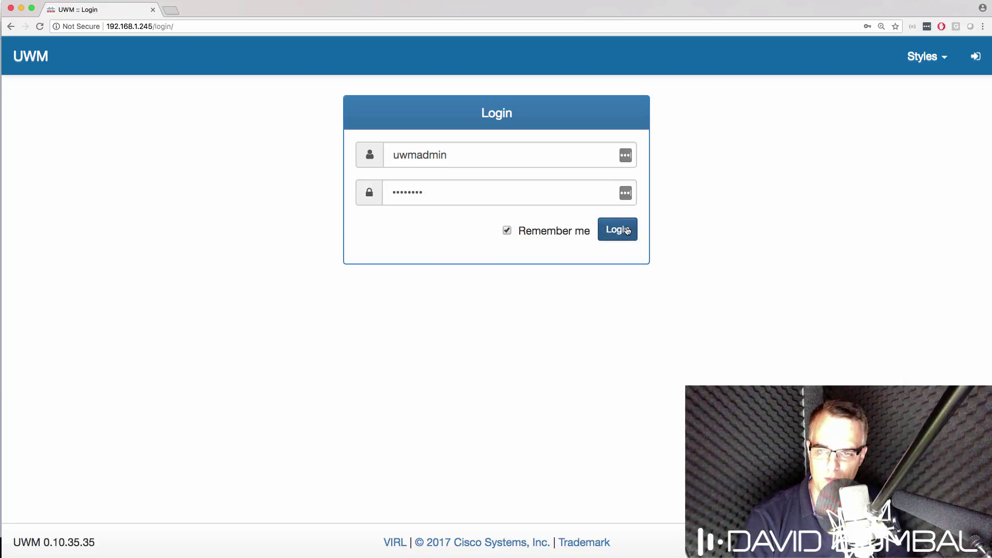
click(628, 230)
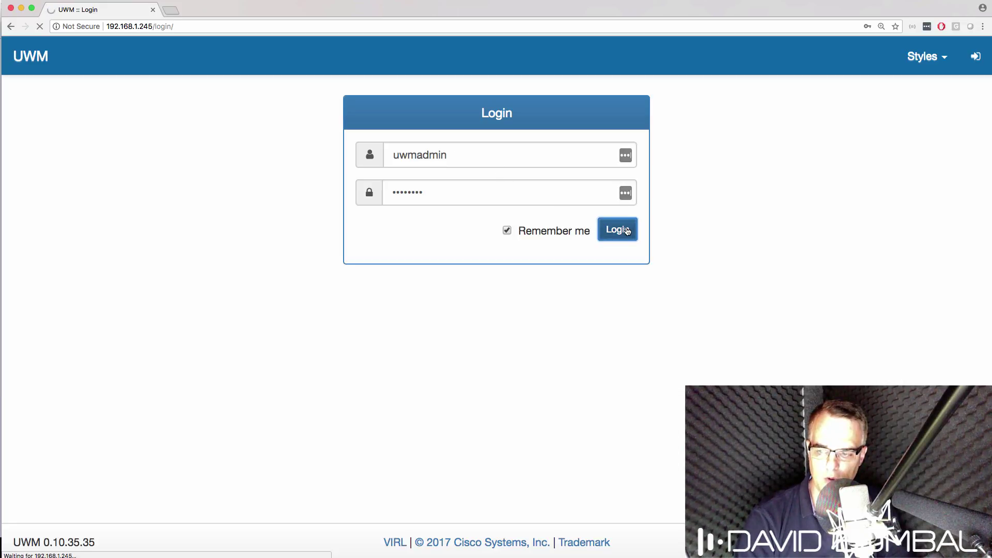
Open the VIRL Server Download page to get the VM Maestro macOS .dmg
click(838, 116)
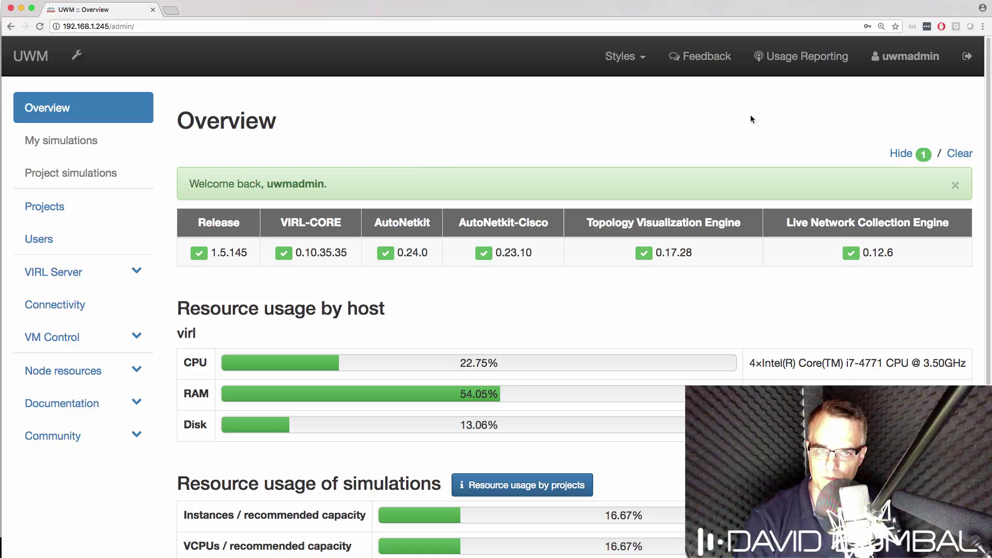
click(66, 272)
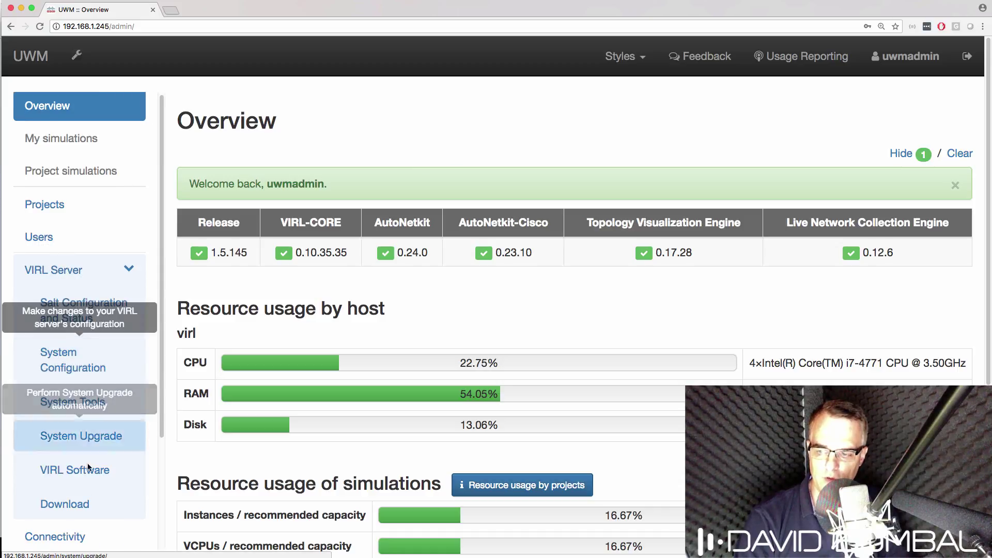
click(64, 505)
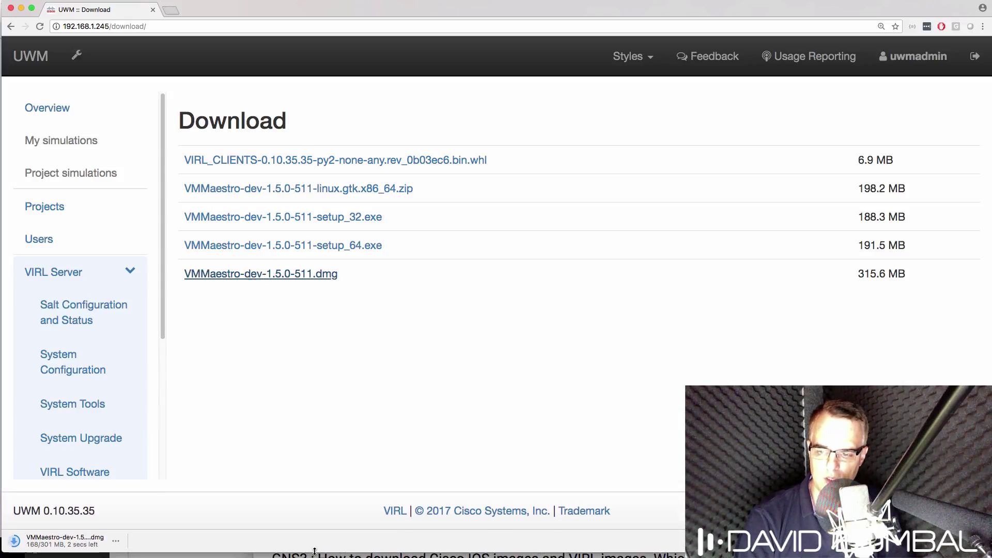
Launch VMMaestro from the mounted disk image, approving the unidentified-developer warning
click(83, 548)
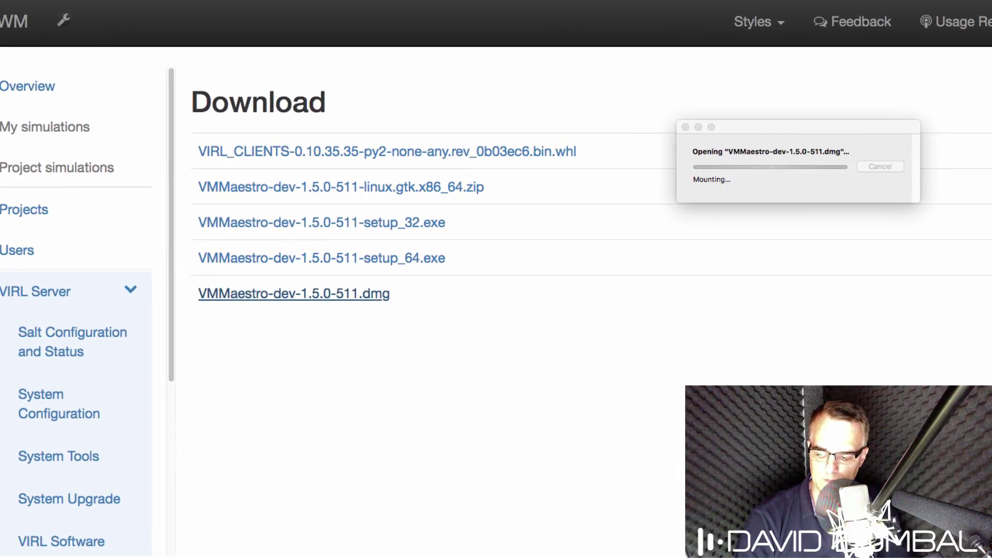
click(104, 111)
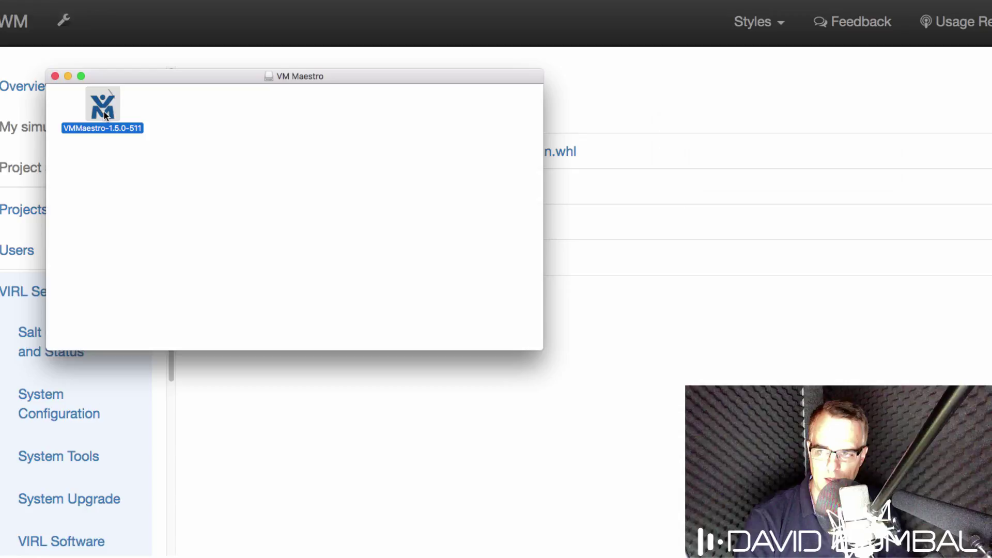
right_click(104, 111)
click(129, 118)
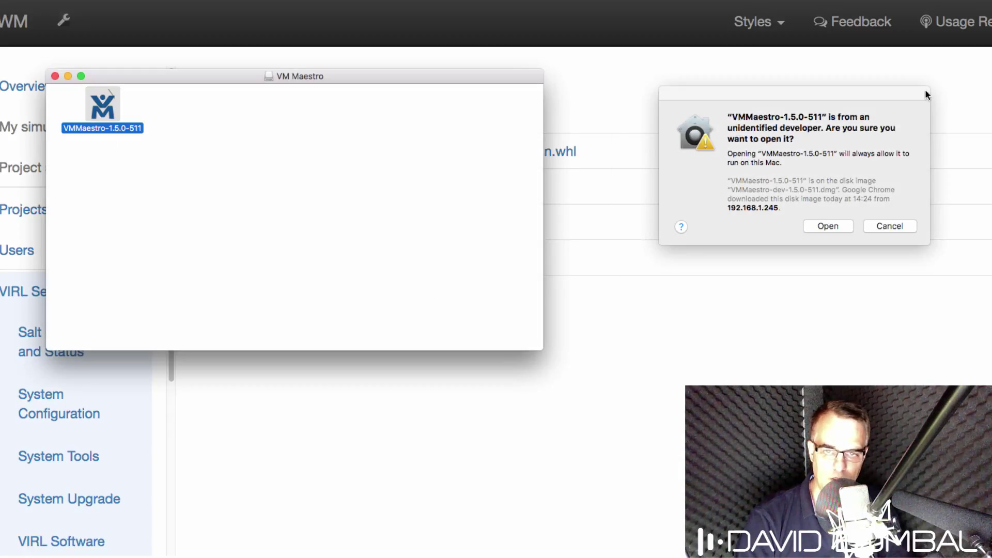
click(824, 227)
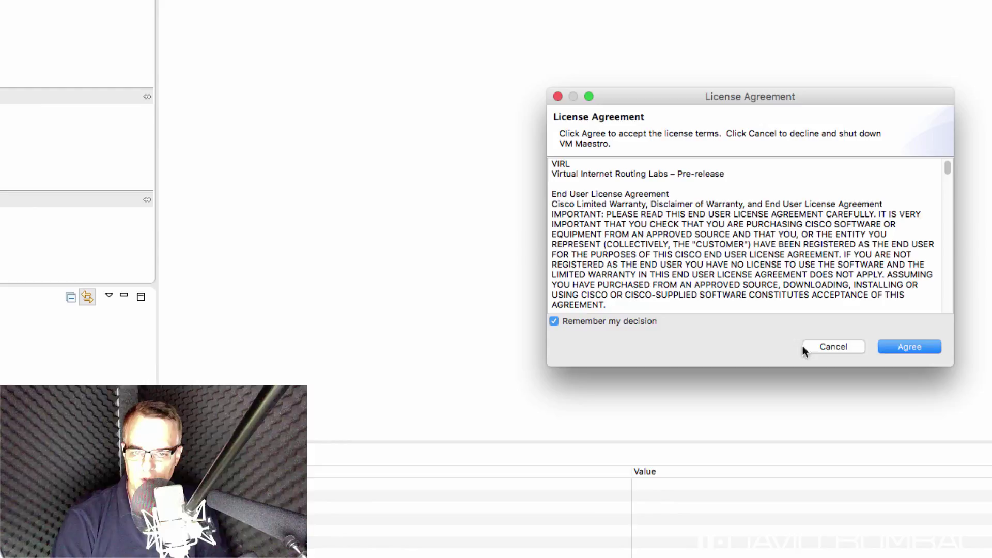
Agree to the VIRL license and confirm the usage-reporting opt-out
click(911, 347)
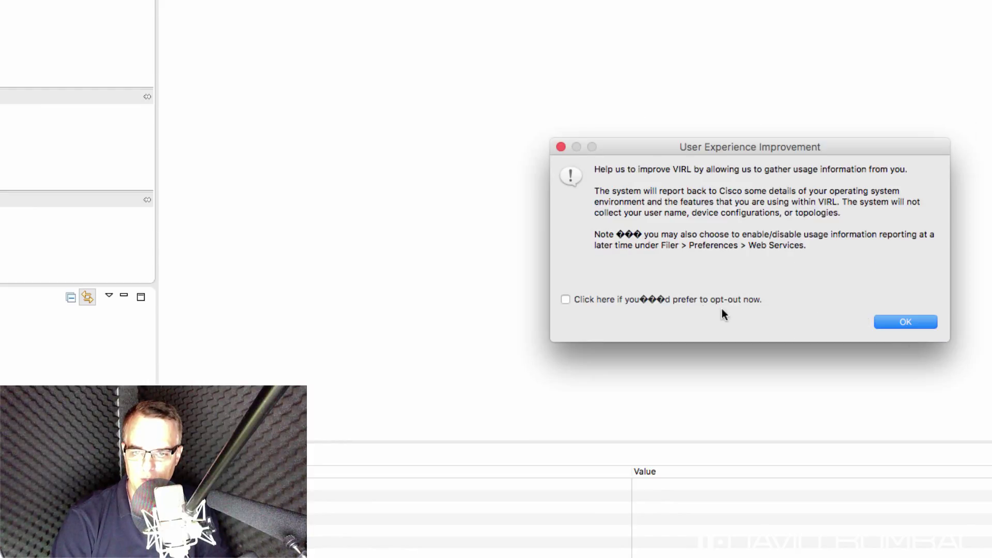
click(912, 323)
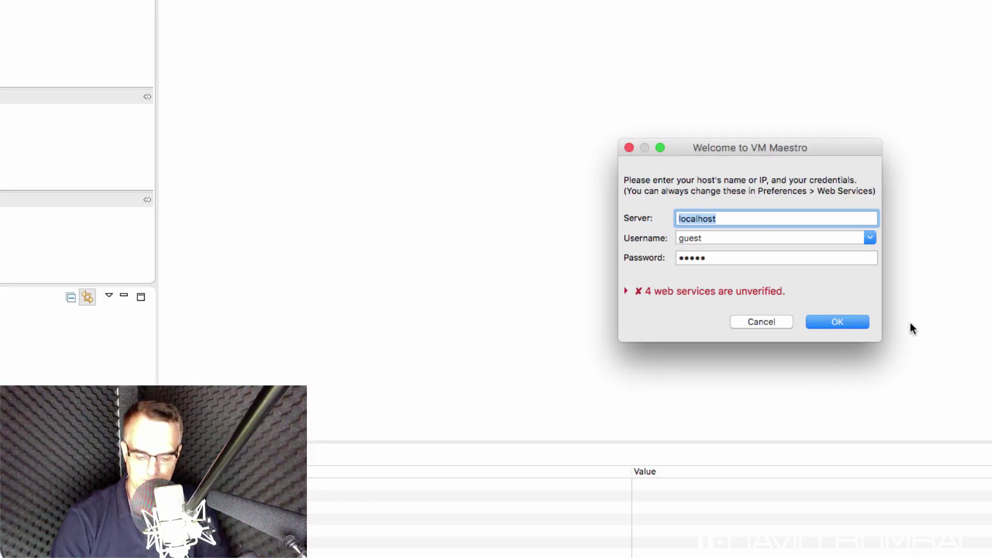
text(192.168.1.245)
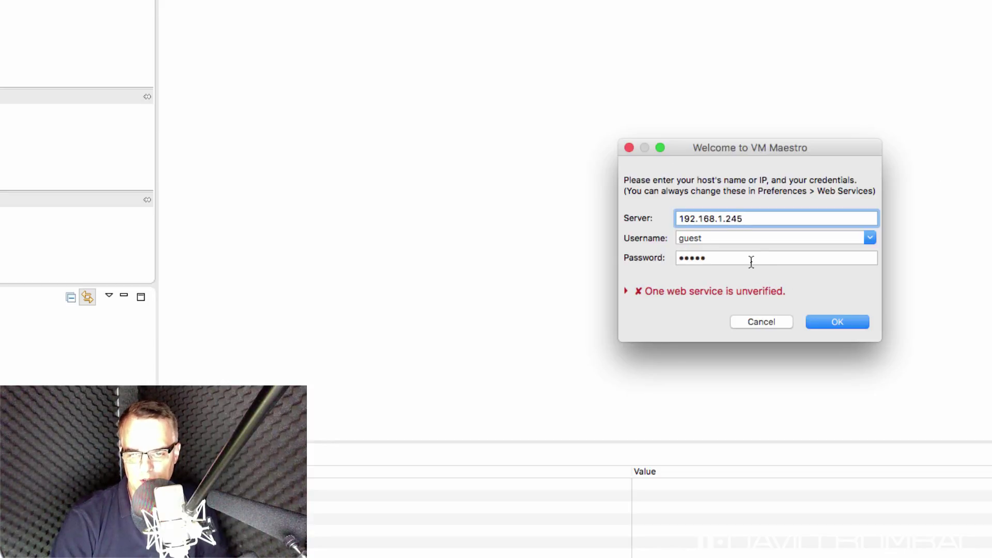
Confirm server 192.168.1.245 once all web services show as verified
click(826, 322)
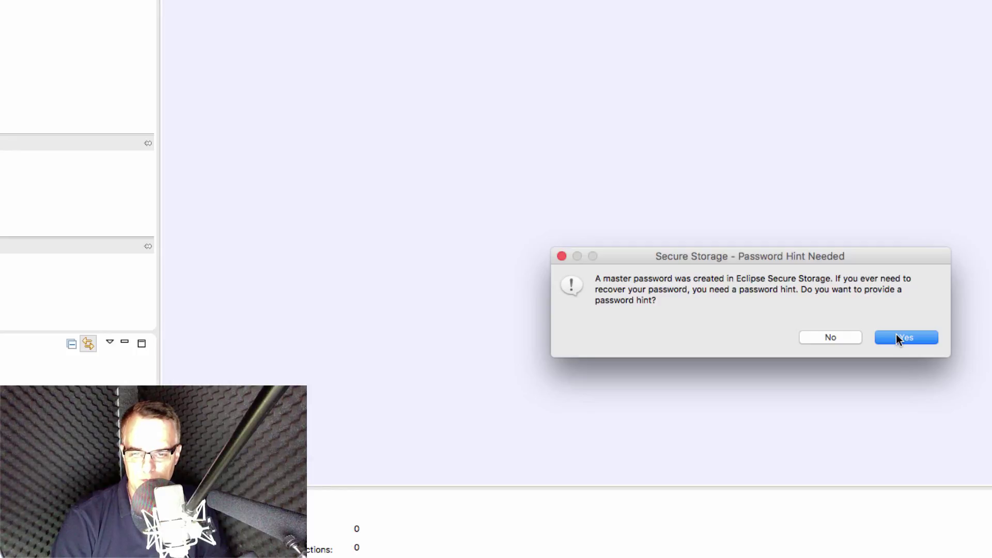
click(897, 334)
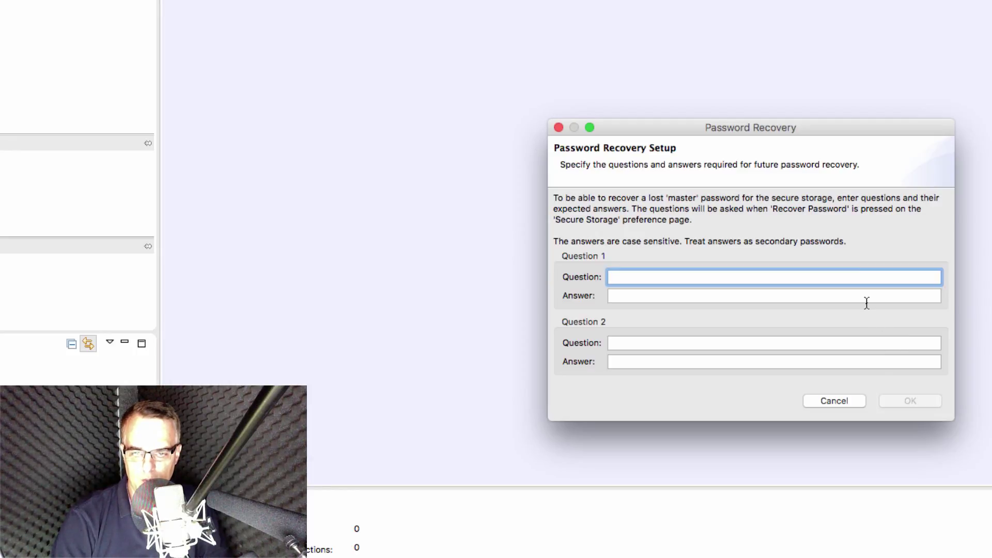
key(Tab)
key(Tab)
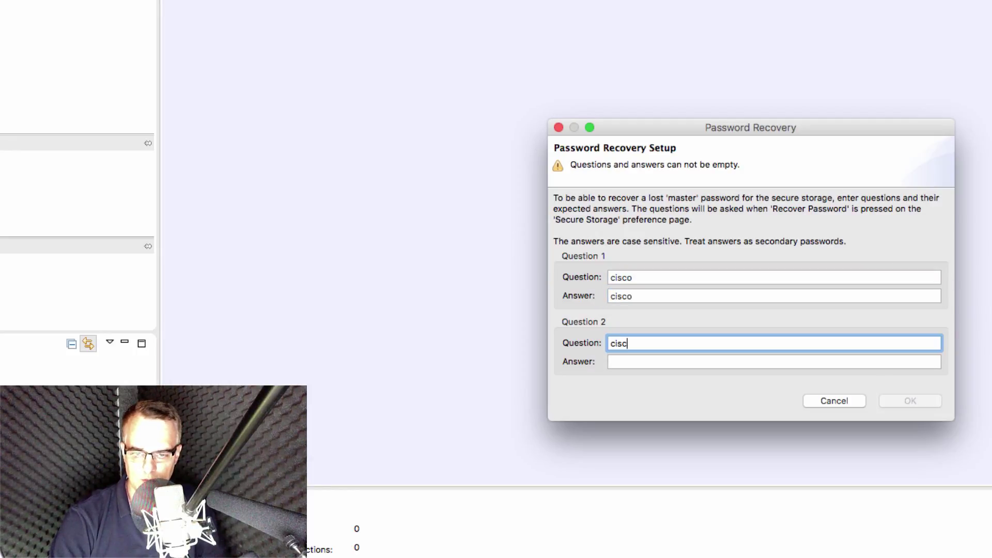
key(Tab)
text(cis)
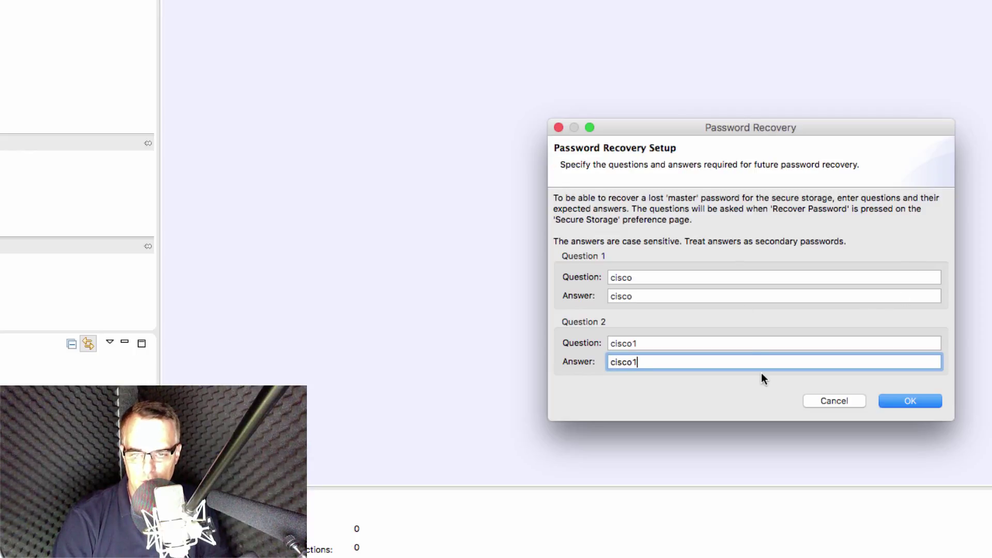
click(887, 397)
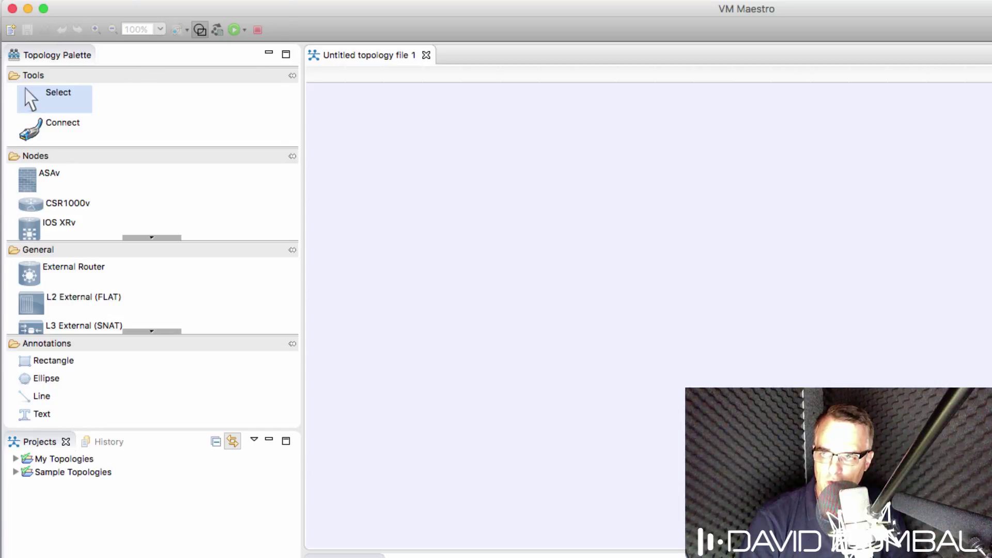
Fetch and save node subtypes from the server, then enlarge the Topology Palette
click(173, 142)
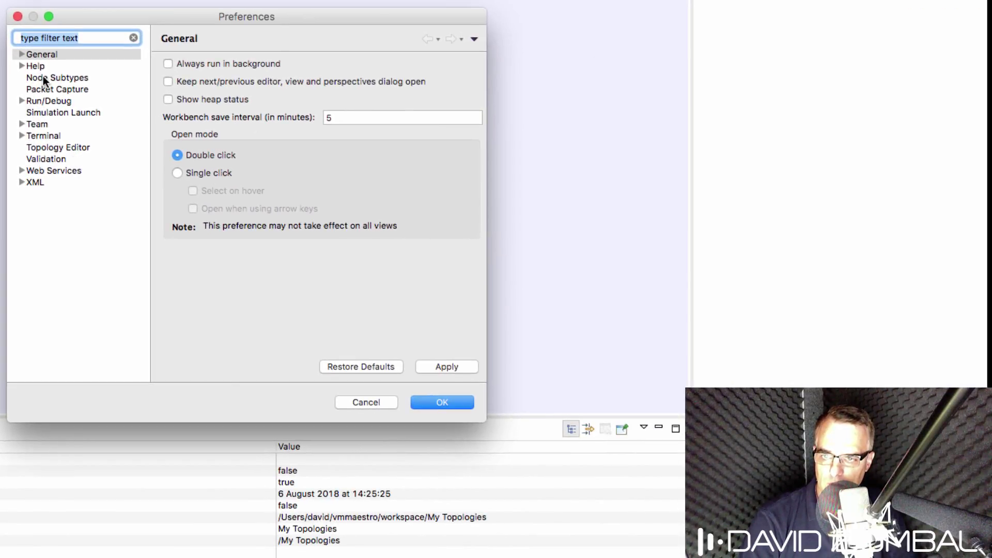
click(43, 76)
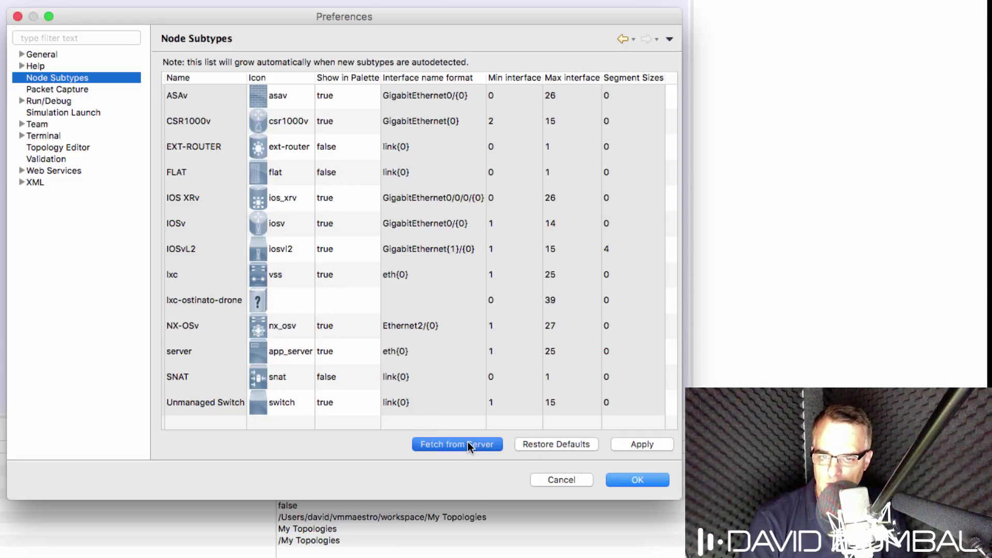
click(468, 442)
click(499, 267)
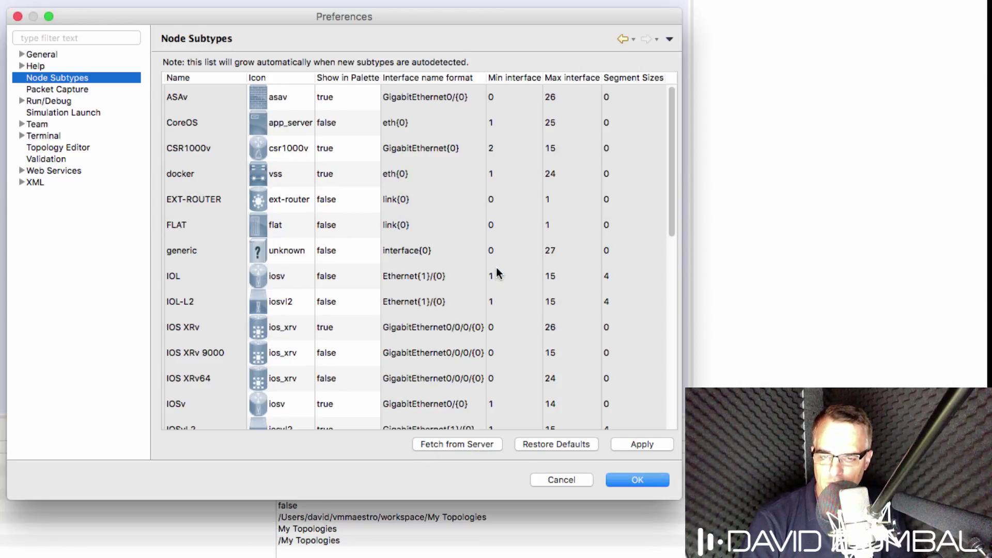
click(630, 483)
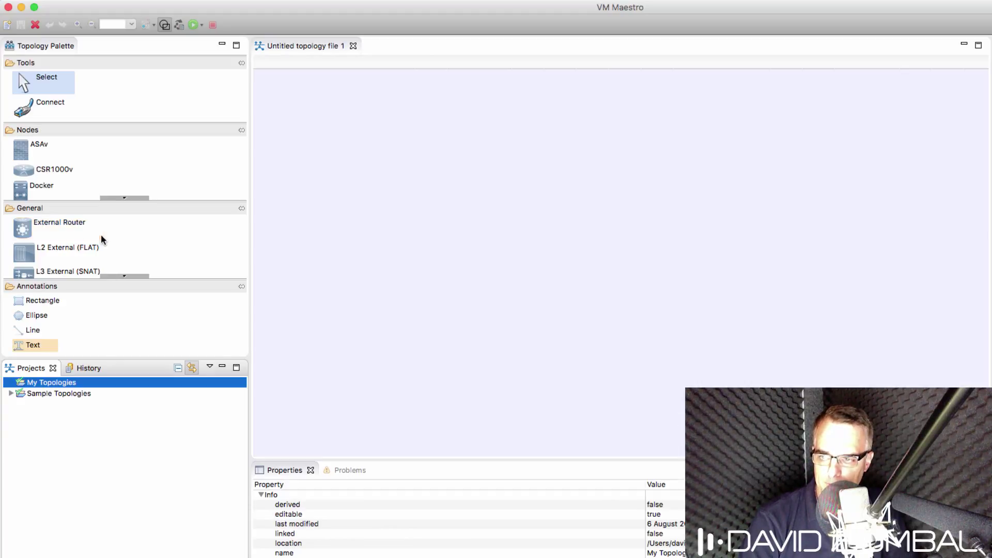
drag(95, 361, 108, 556)
Place two IOSv routers, iosv-1 and iosv-2, side by side
click(41, 237)
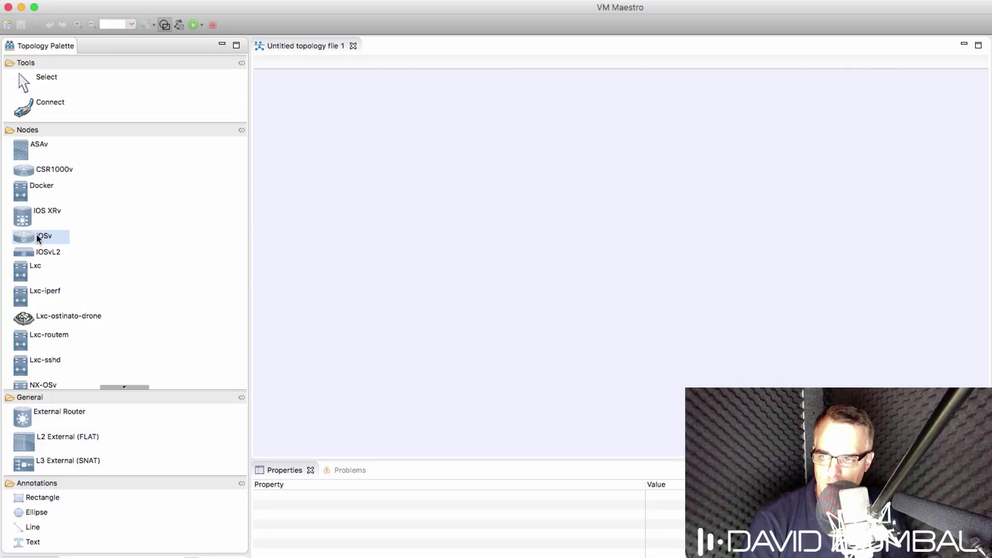
click(424, 238)
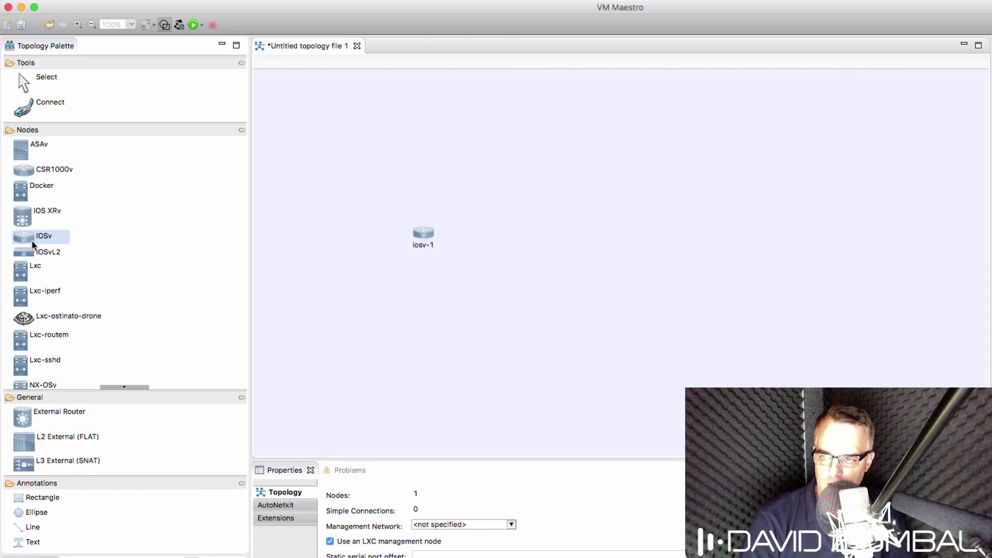
click(33, 245)
click(541, 231)
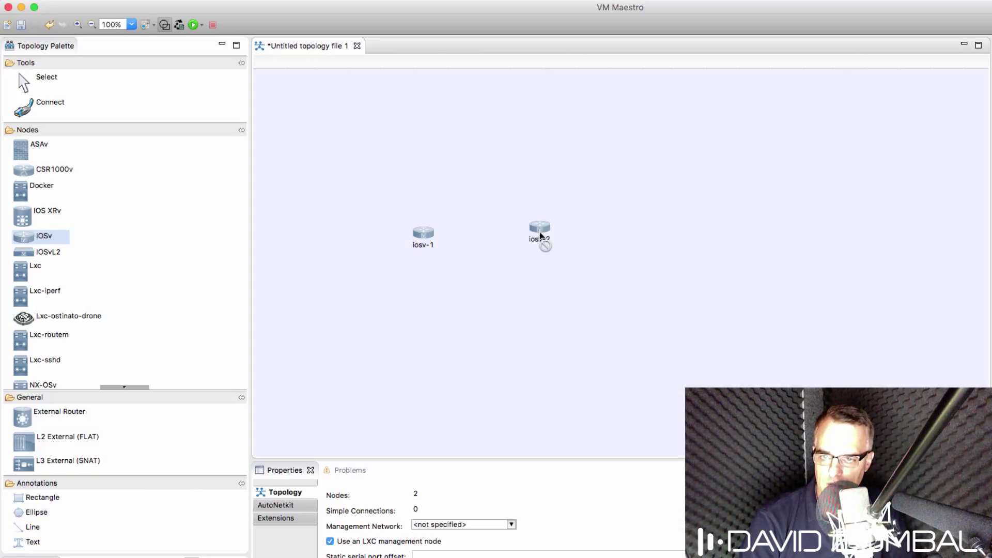
Zoom to 150% and link iosv-1 to iosv-2 via ge0/1
click(131, 25)
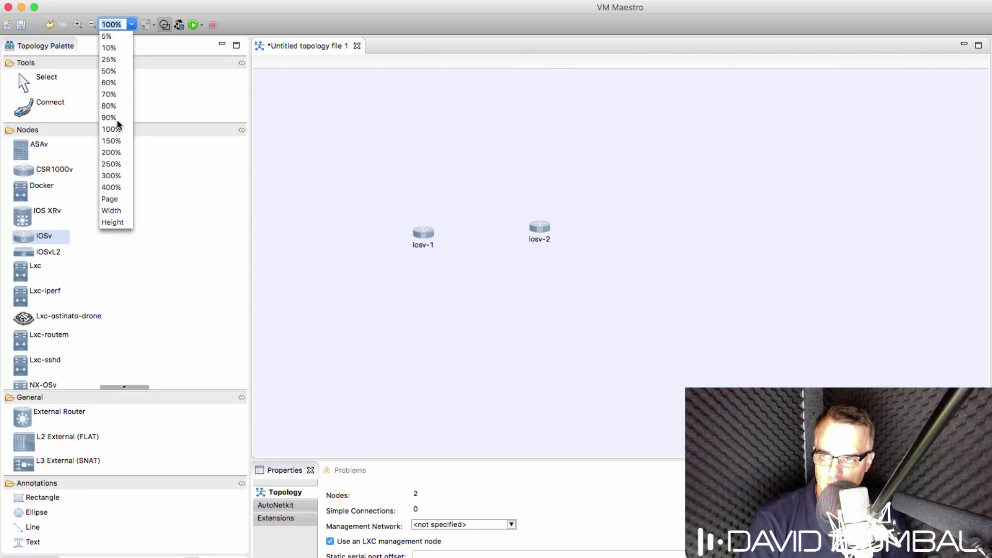
click(111, 140)
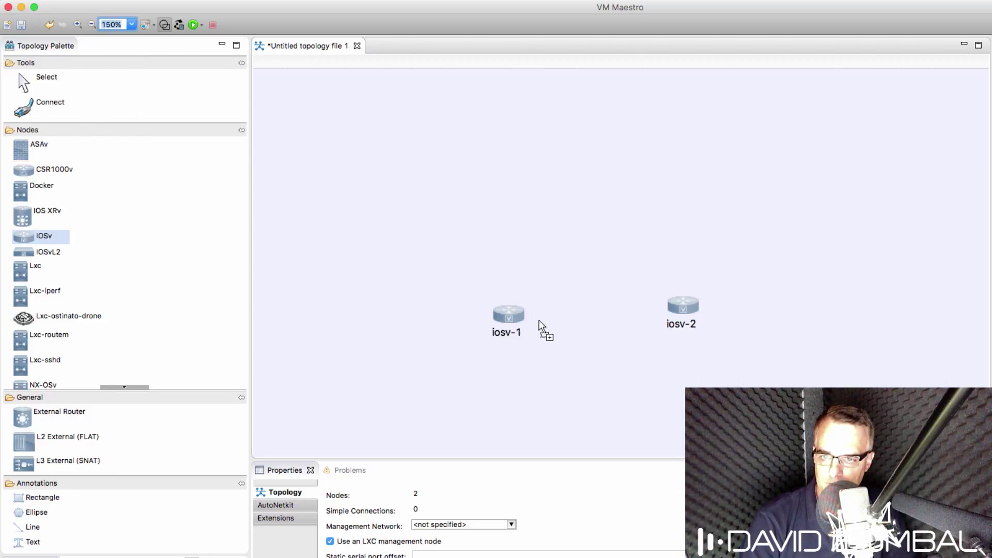
click(50, 101)
click(509, 313)
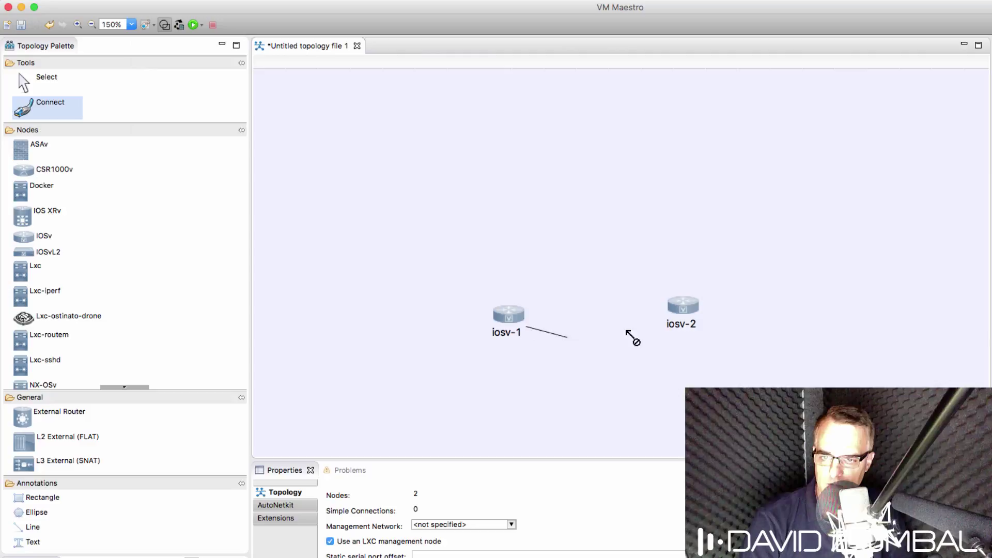
click(684, 309)
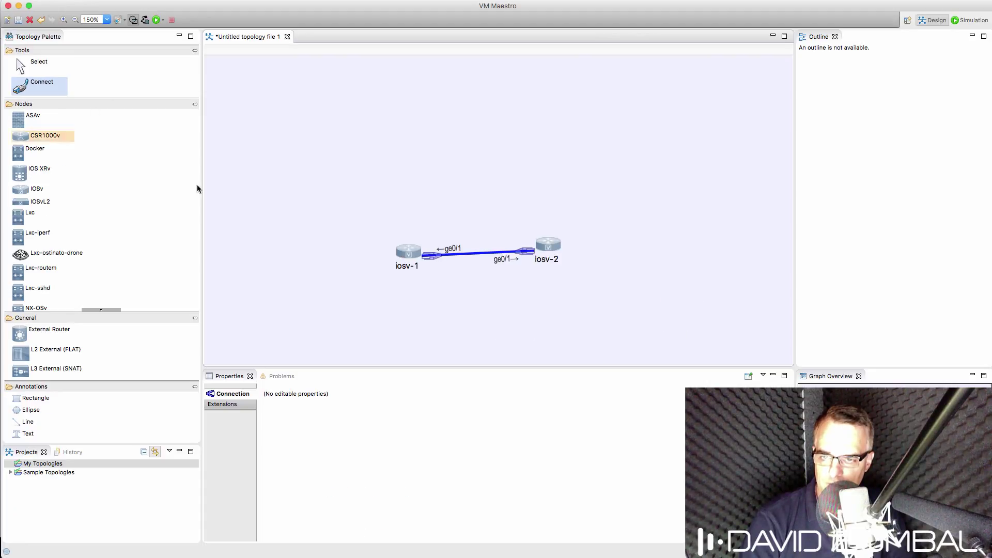
Nudge iosv-2 slightly up and left to tidy the layout
click(39, 63)
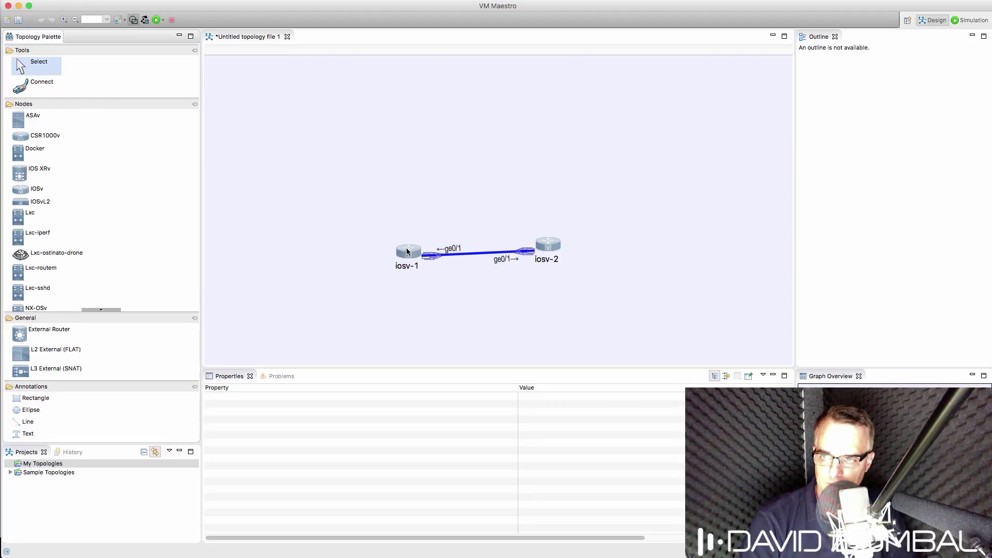
click(410, 248)
drag(548, 243, 543, 235)
click(348, 140)
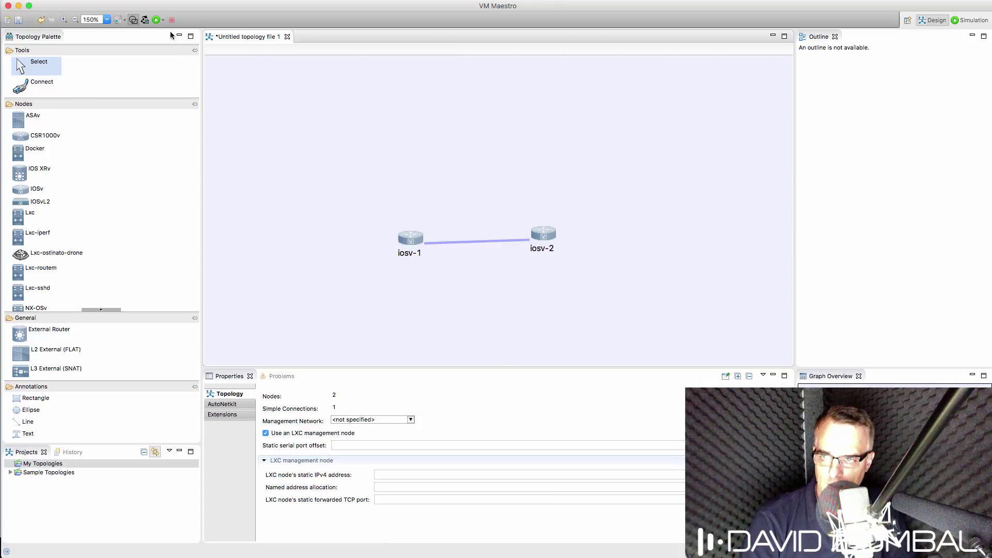
Launch the simulation, saving the topology as router-topology1 in My Topologies
click(154, 20)
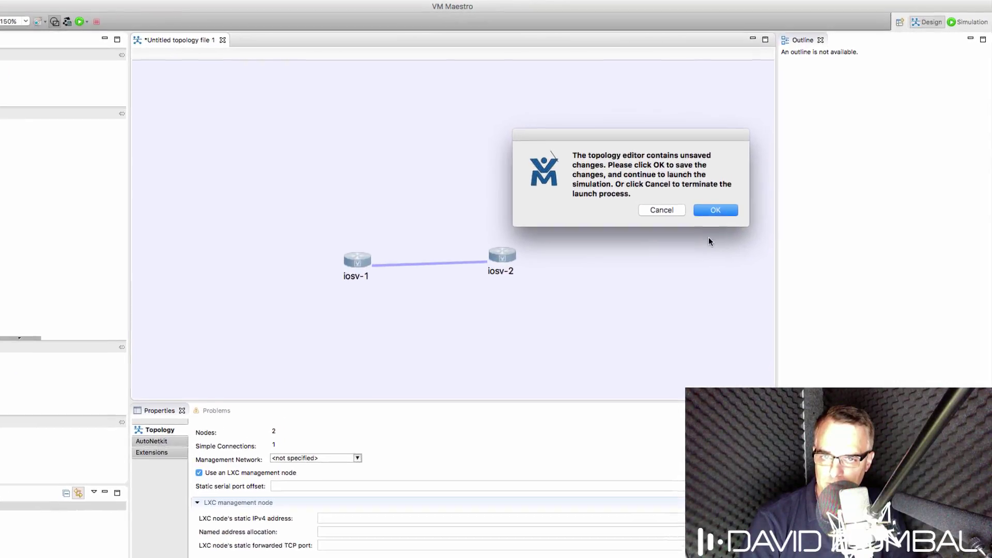
click(687, 237)
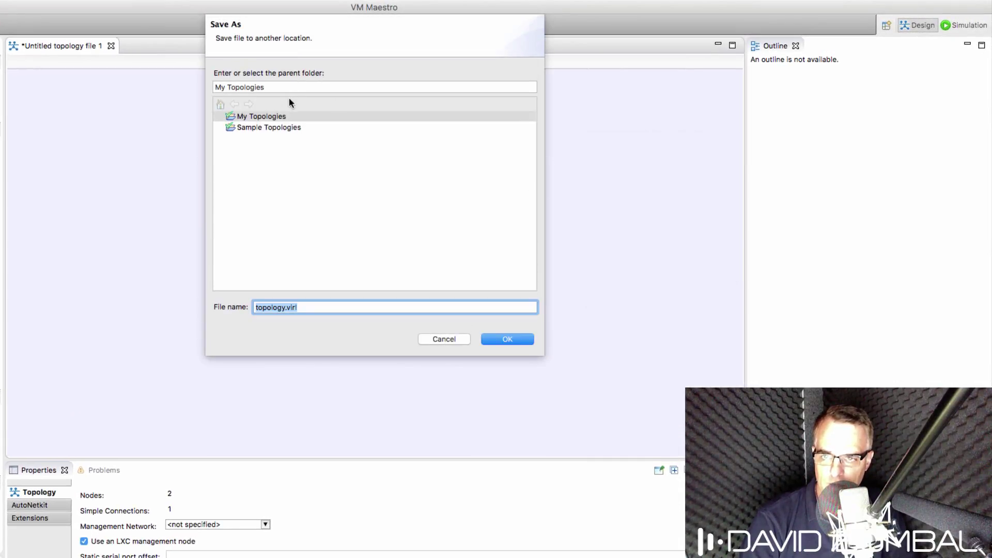
click(258, 118)
double_click(328, 310)
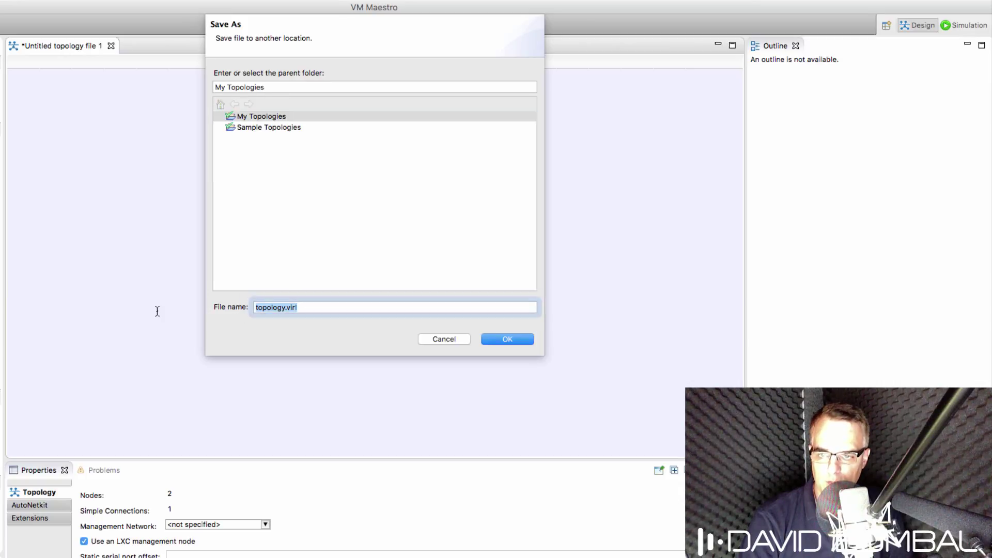
text(router-top)
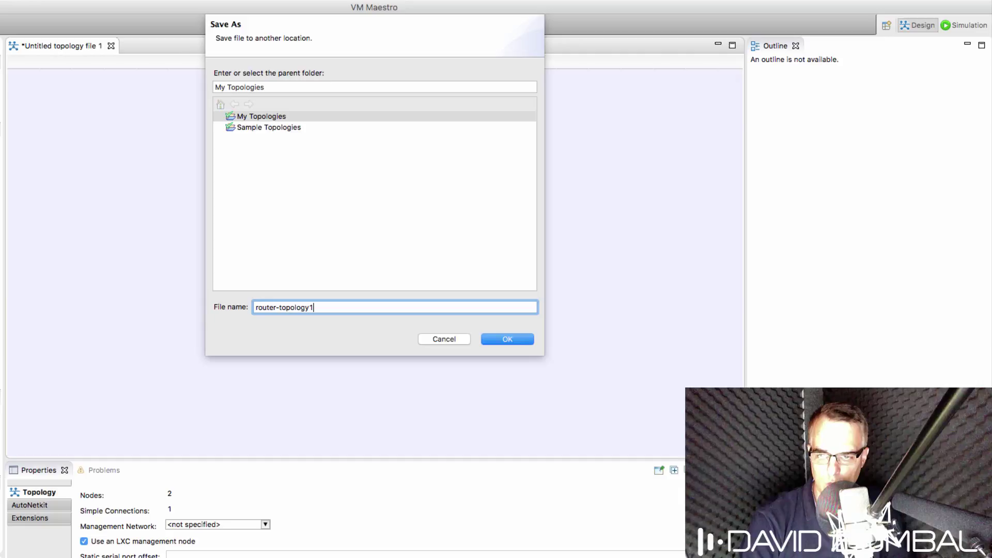
click(508, 339)
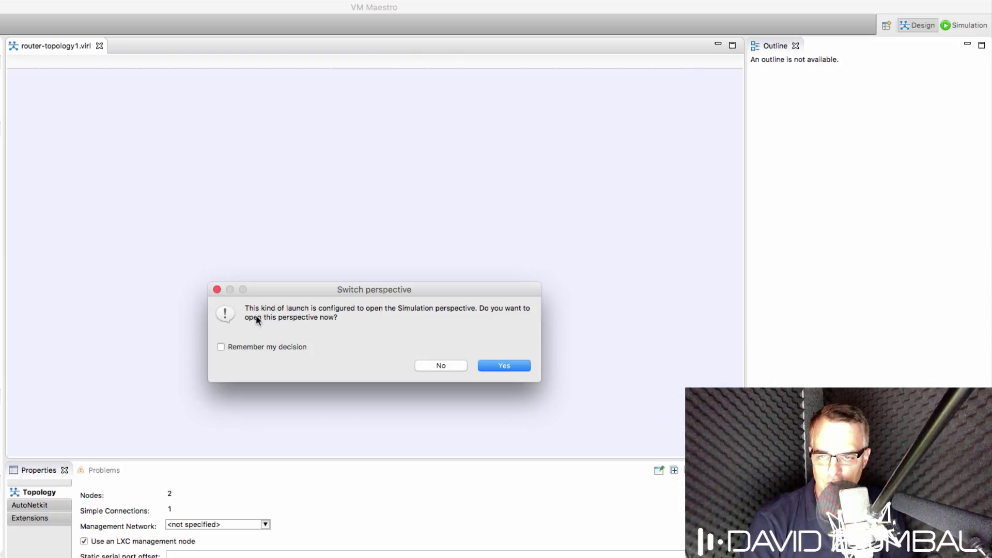
Switch to the simulation perspective and start the routers from iosv-1's menu
click(498, 370)
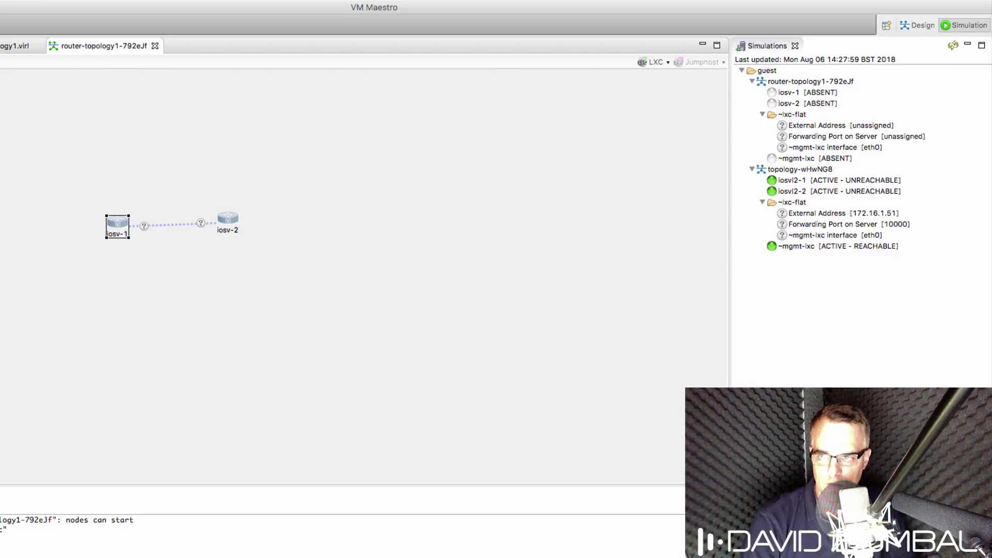
scroll(226, 331, up, 3)
right_click(272, 366)
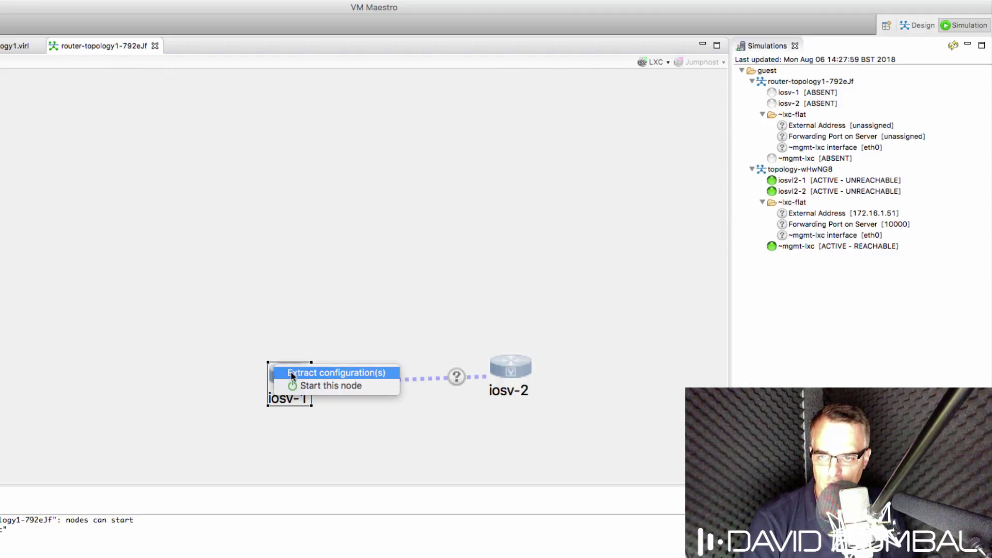
click(294, 395)
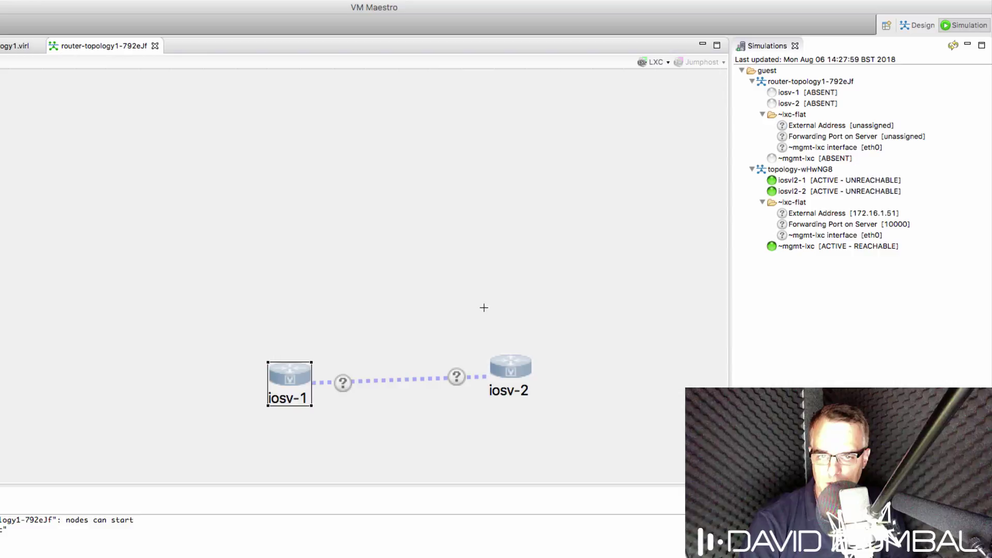
click(465, 298)
scroll(471, 294, down, 3)
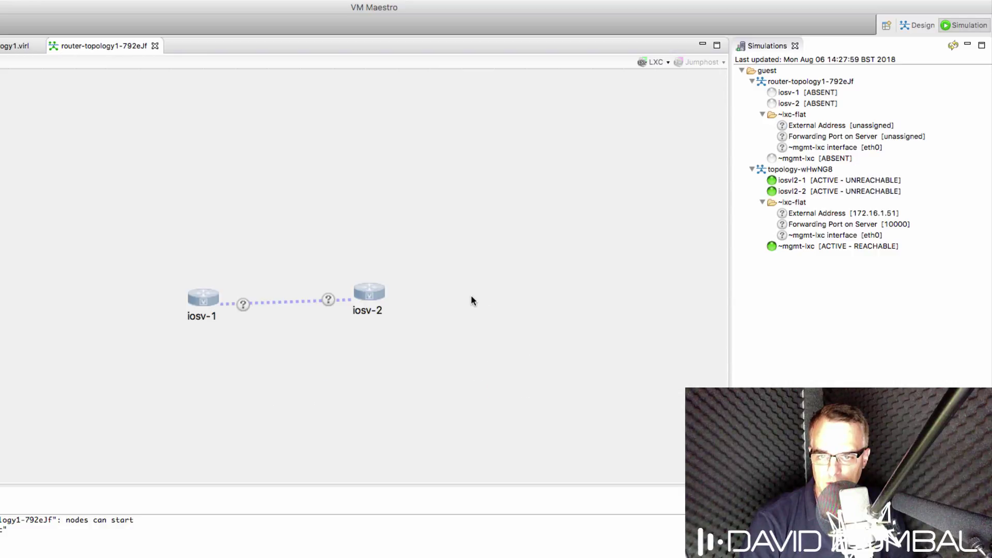
right_click(207, 291)
click(233, 310)
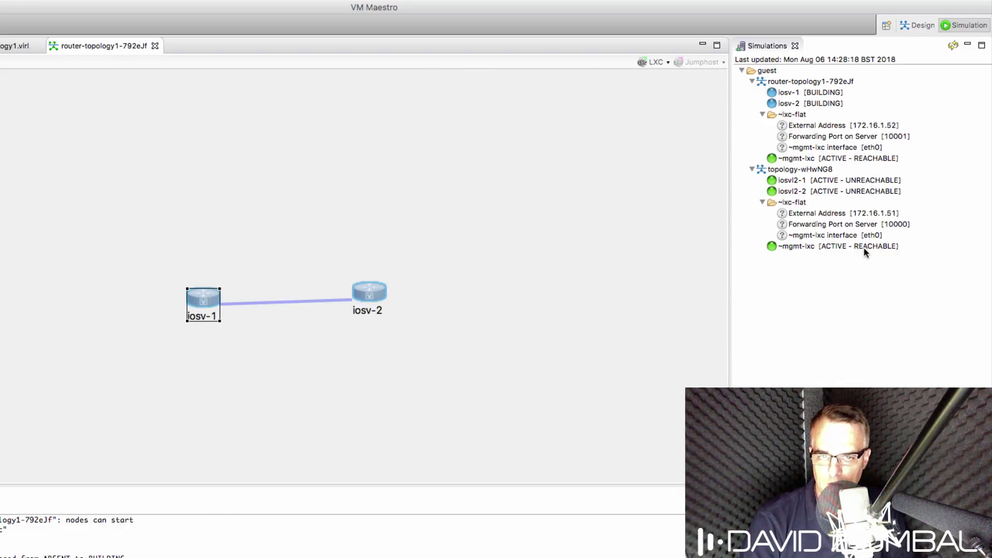
Check the status of ~mgmt-lxc, iosvl2-1 and iosvl2-2 while routers boot
click(863, 247)
click(843, 180)
click(843, 191)
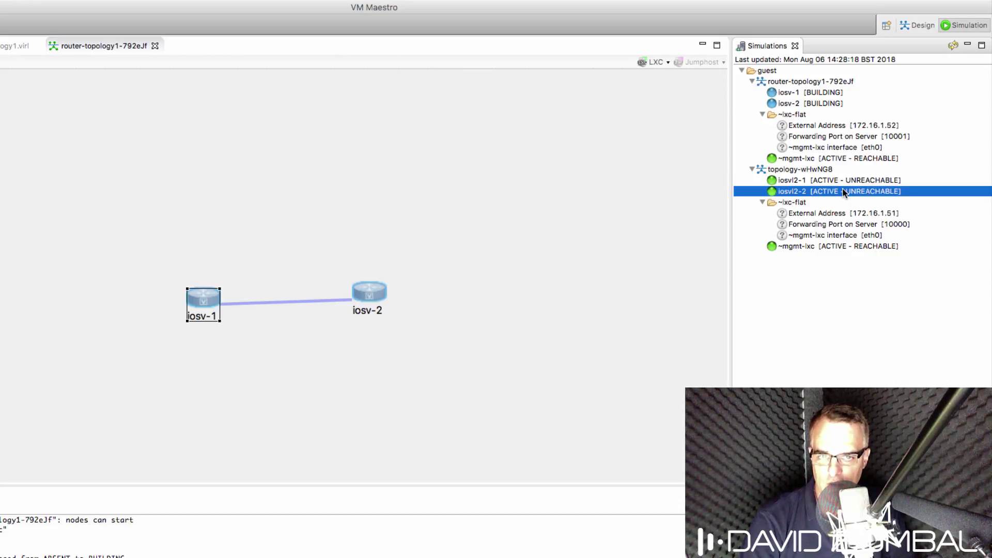
click(829, 249)
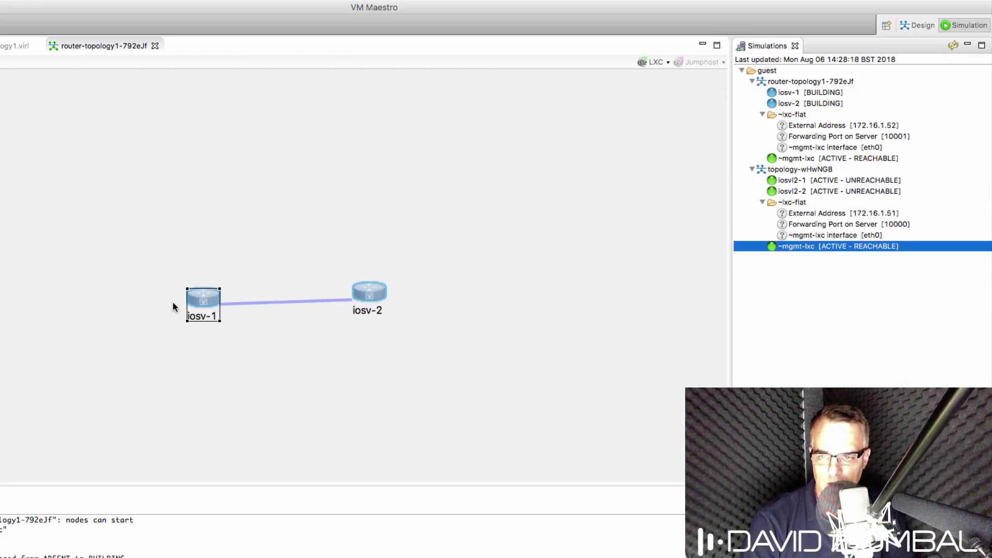
Open a Telnet console session to iosv-1
right_click(207, 296)
click(236, 216)
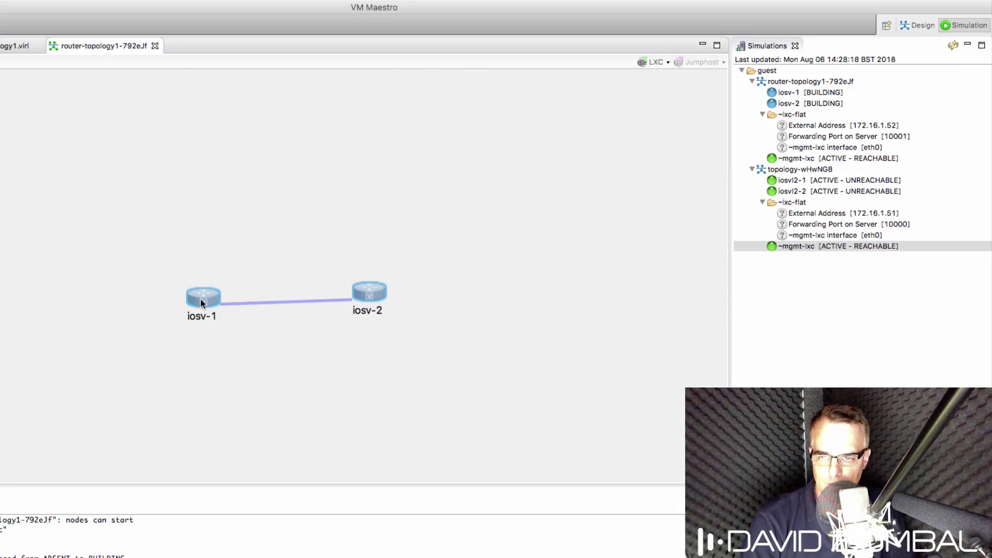
right_click(203, 296)
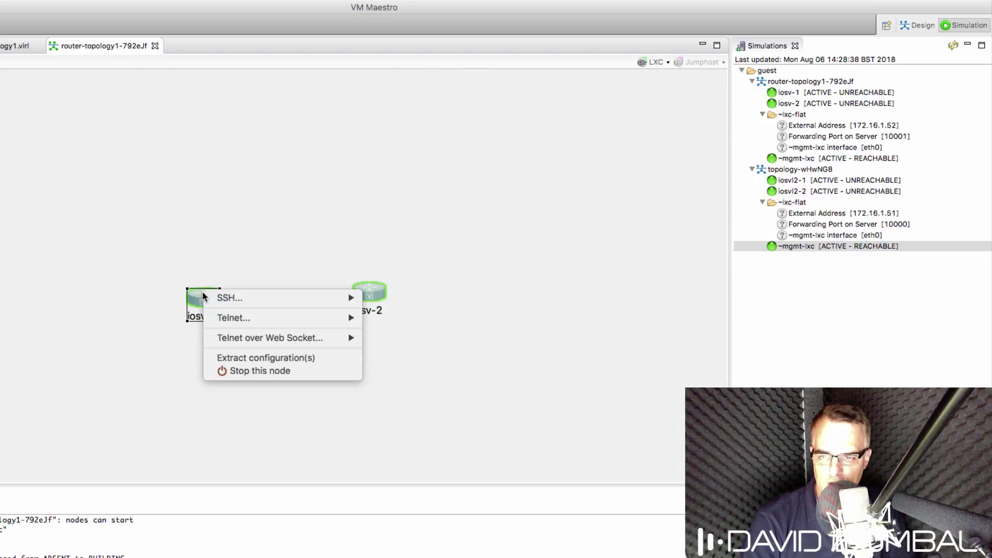
mouse_move(234, 318)
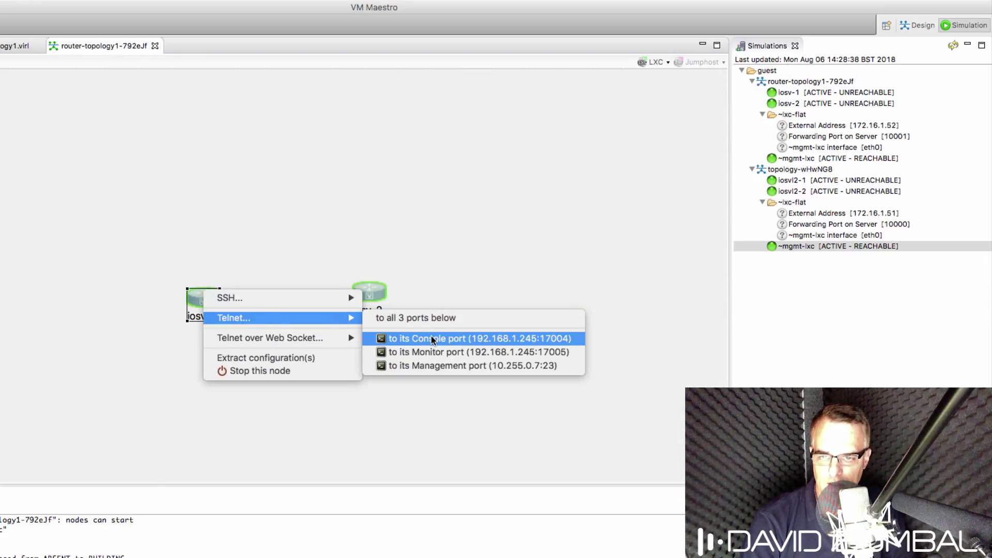
click(431, 338)
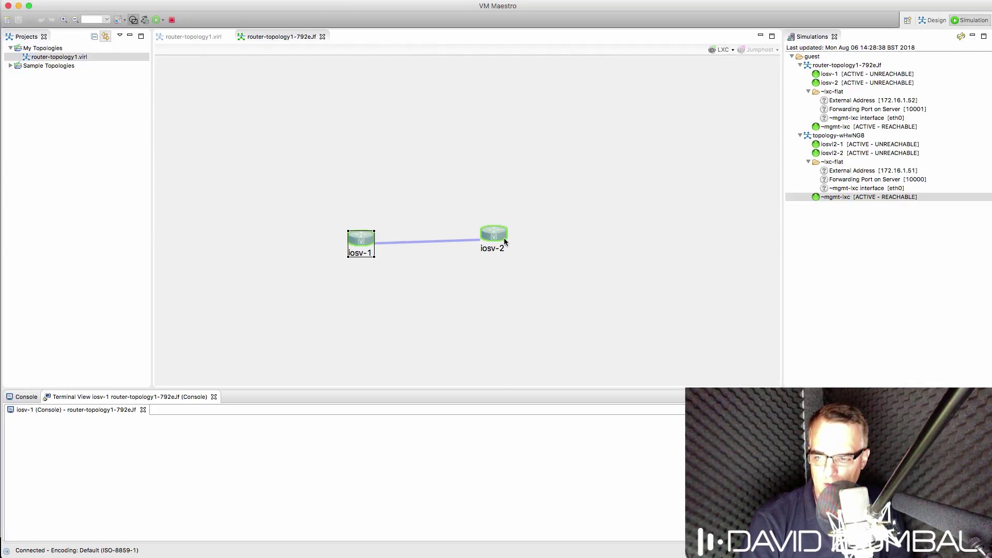
Telnet to iosv-2's Console port and check both the iosv-1 and iosv-2 console tabs
right_click(504, 238)
mouse_move(515, 249)
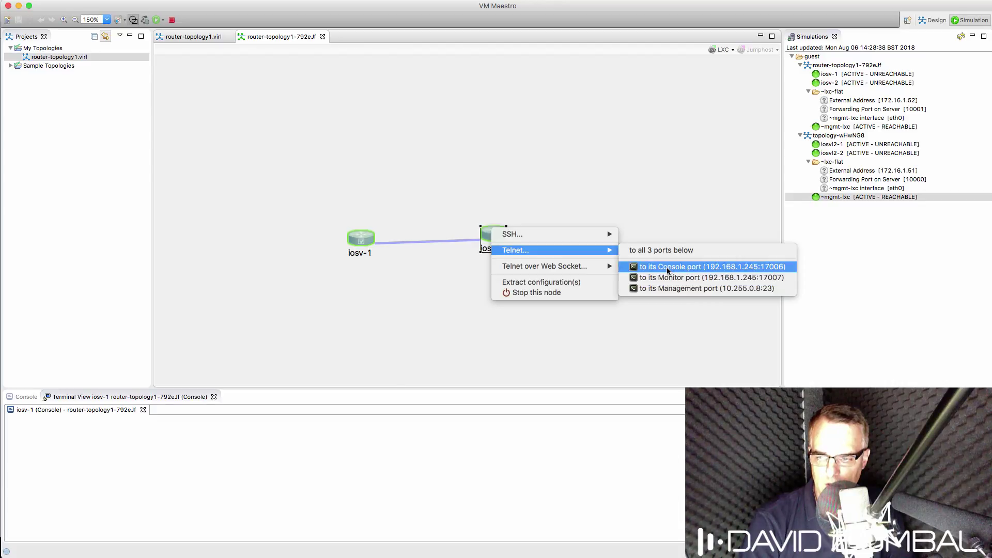
click(667, 268)
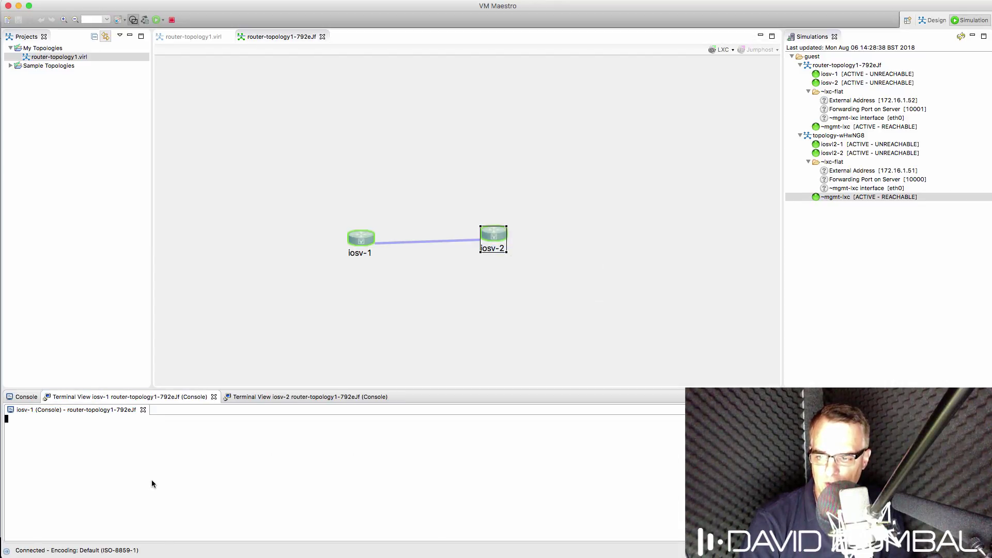
click(289, 394)
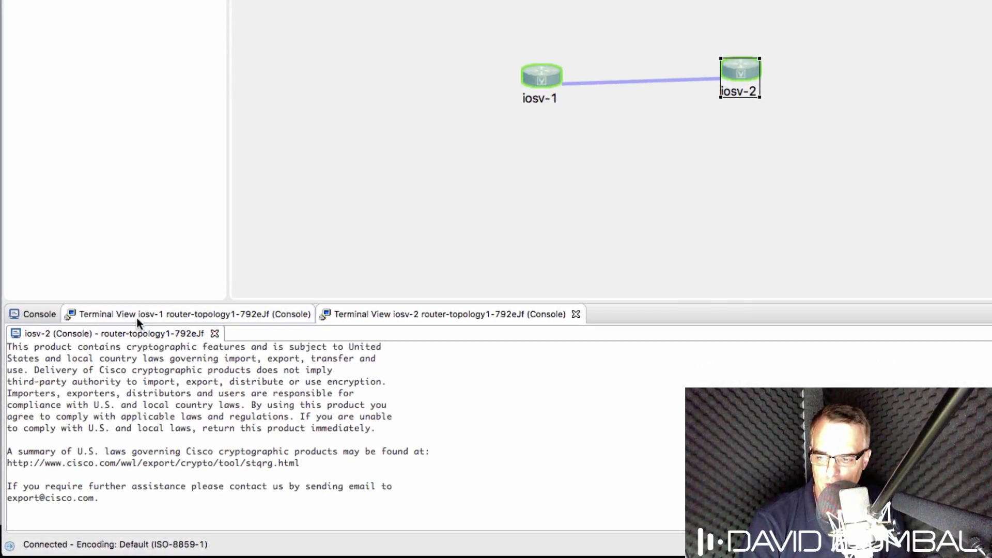
click(174, 311)
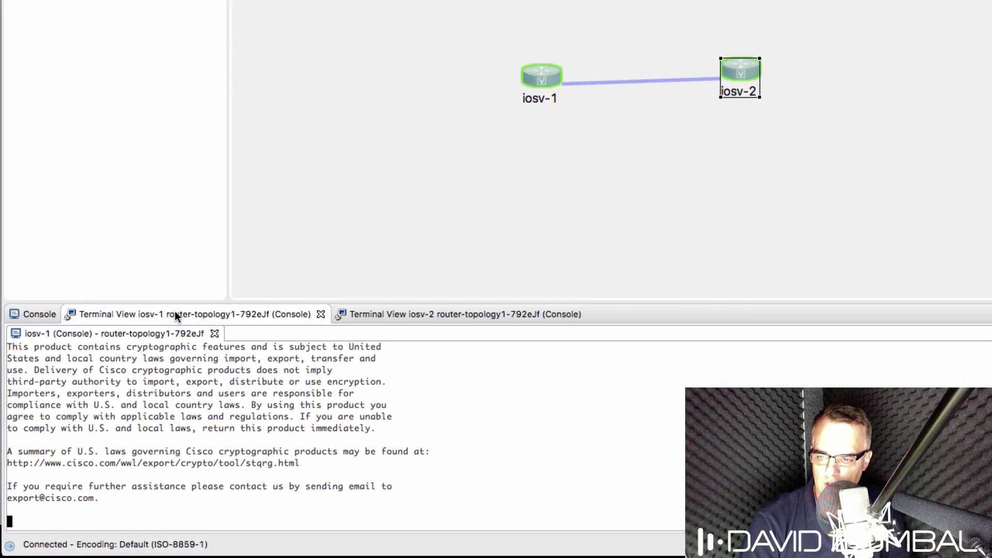
click(468, 314)
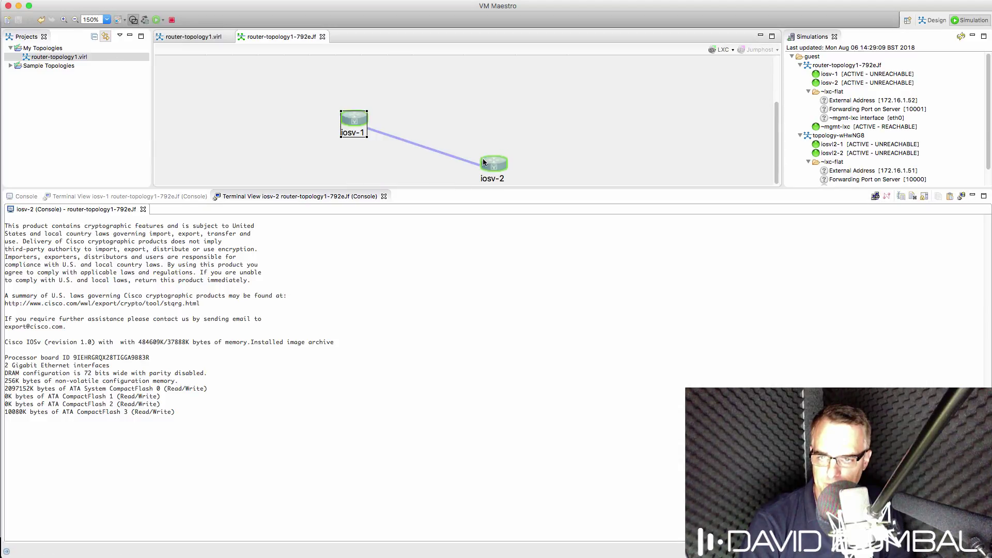
scroll(460, 112, down, 3)
scroll(461, 113, up, 2)
Enlarge the topology area, raise the routers in view, and reopen the iosv-1 console
drag(644, 190, 643, 215)
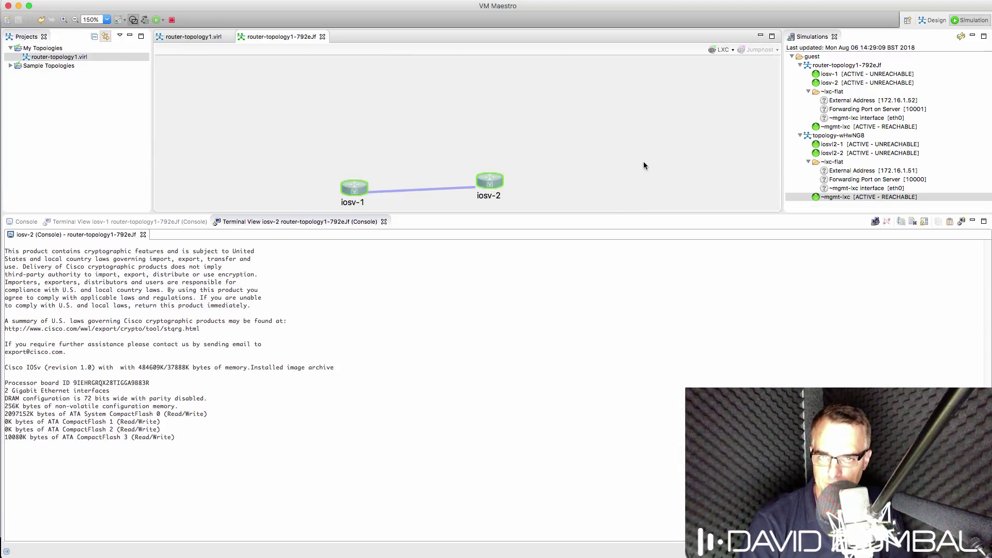
drag(494, 181, 474, 103)
double_click(348, 106)
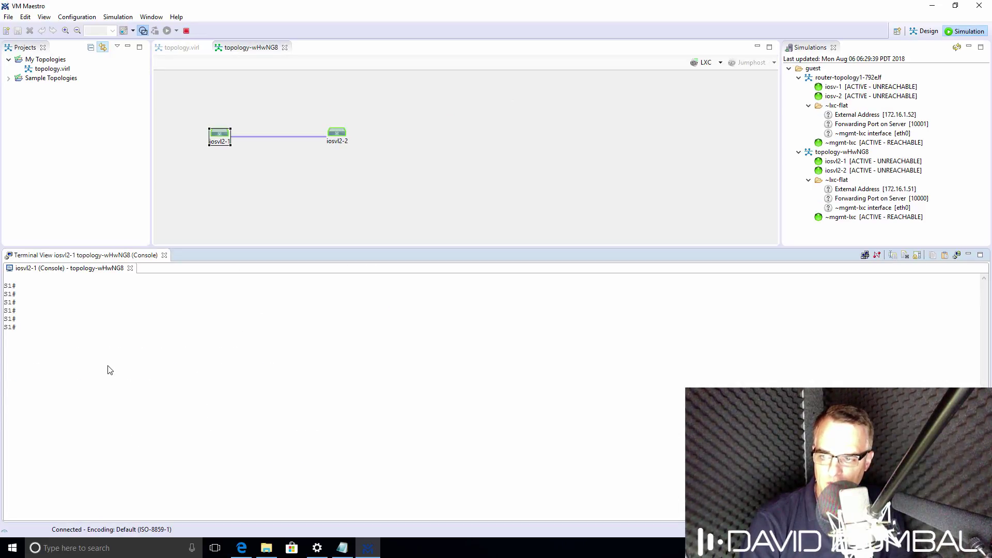
key(Return)
key(Return)
key(Return)
key(Return)
key(Return)
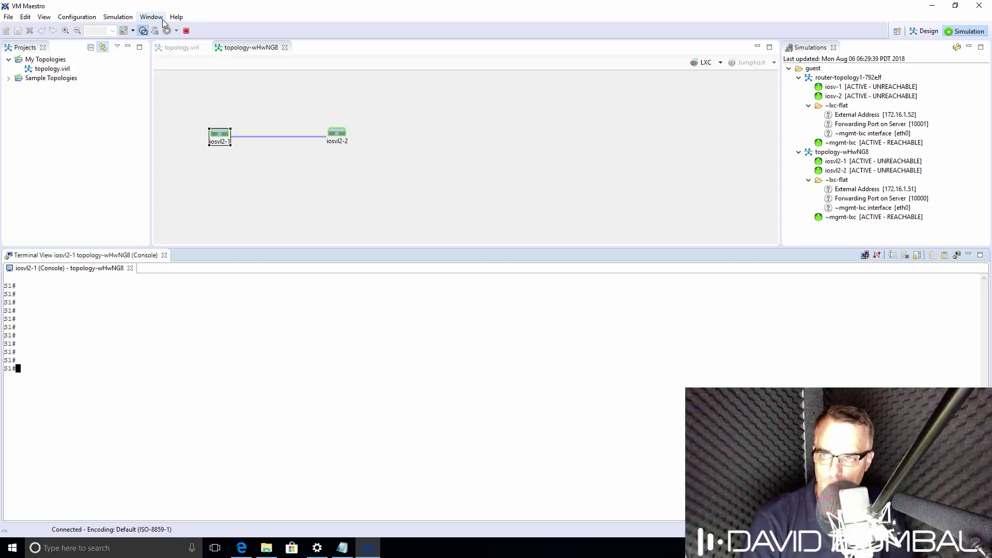
click(176, 17)
click(207, 76)
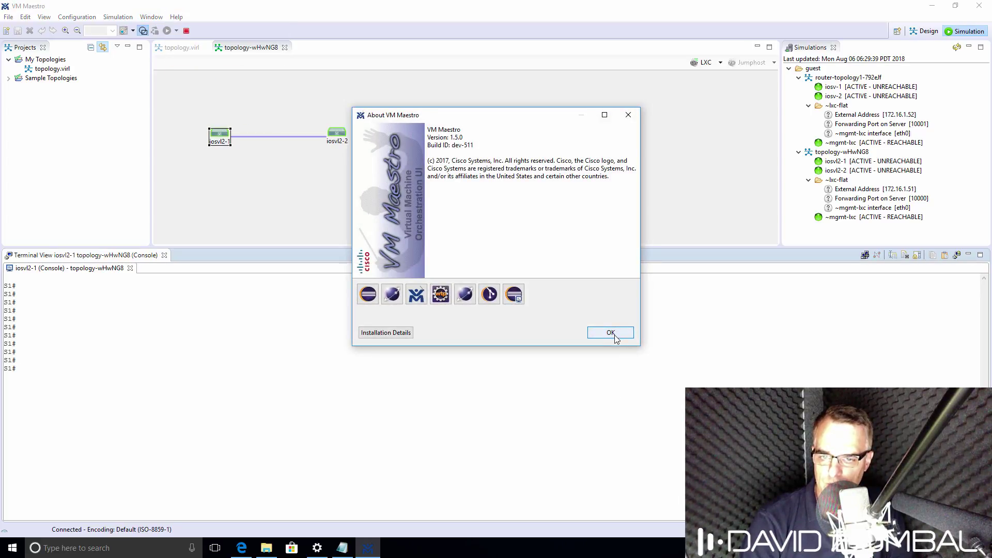
click(611, 332)
key(super+Tab)
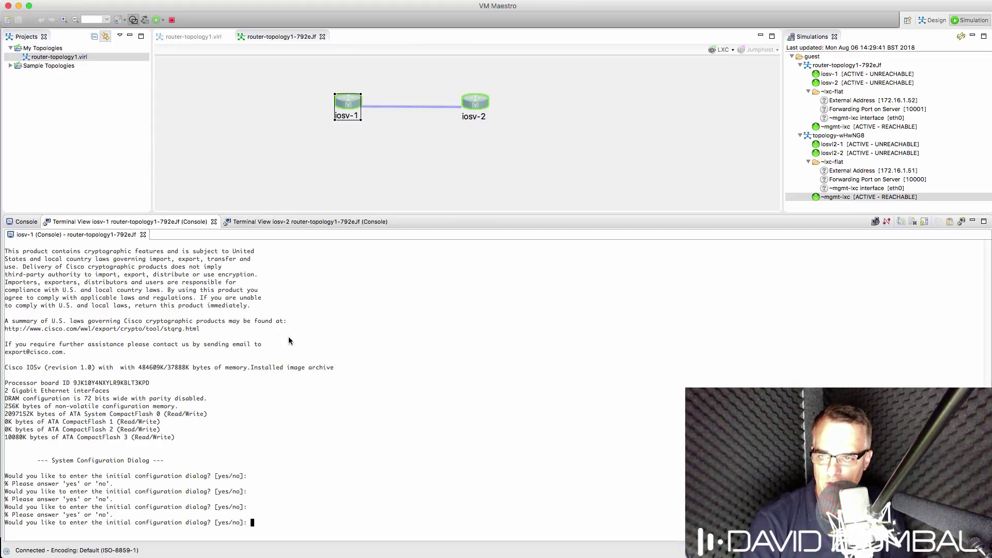
text(no)
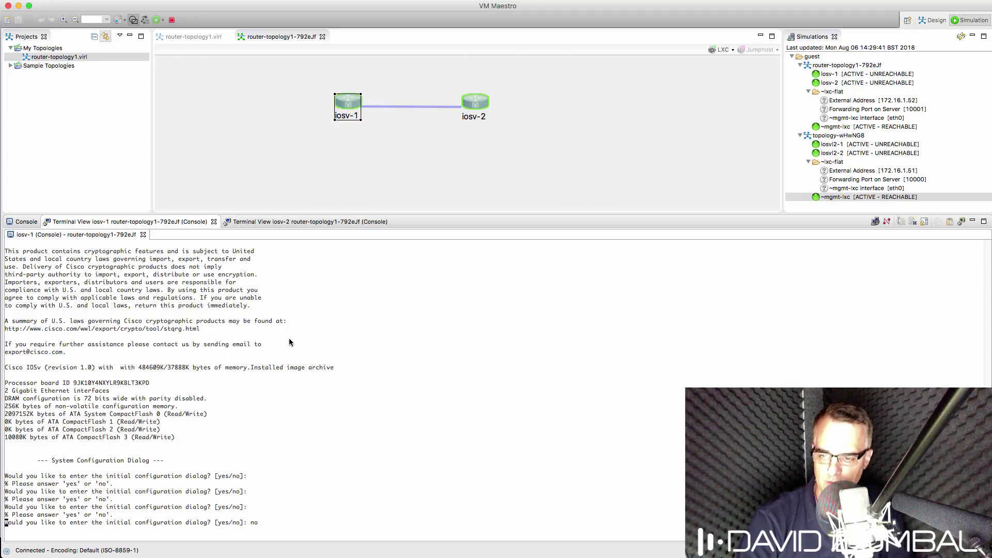
Check both router consoles, then answer no to iosv-1's initial configuration dialog
click(297, 222)
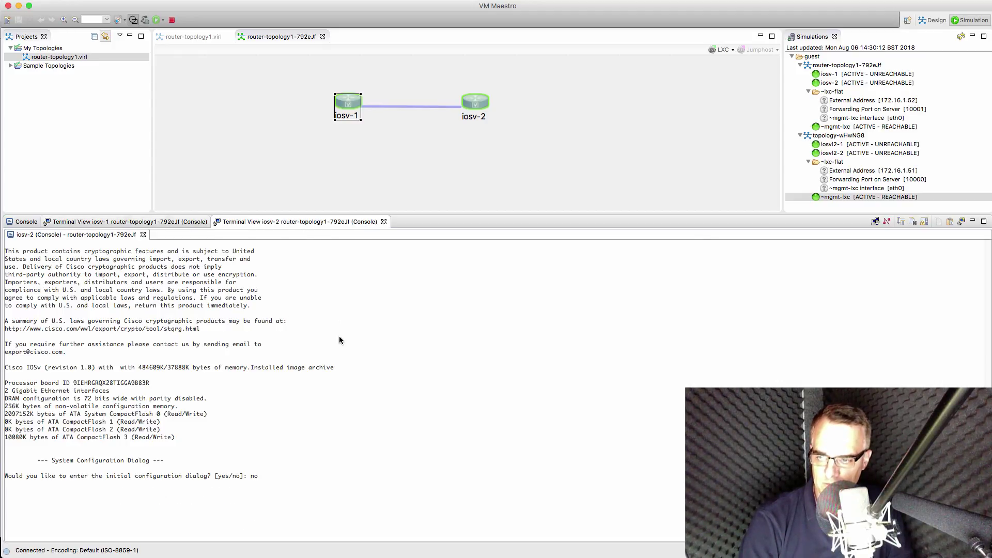
click(128, 222)
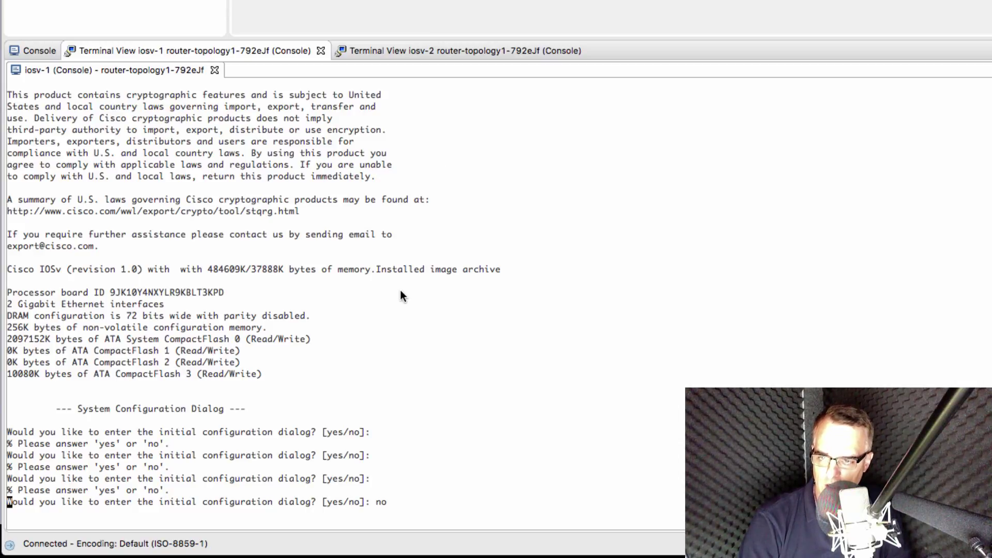
click(434, 53)
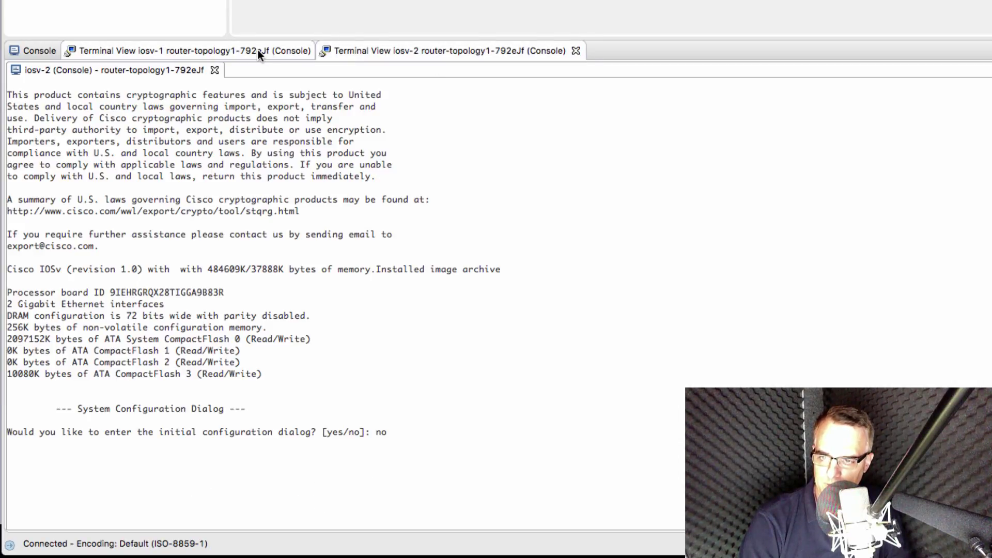
click(259, 50)
key(Return)
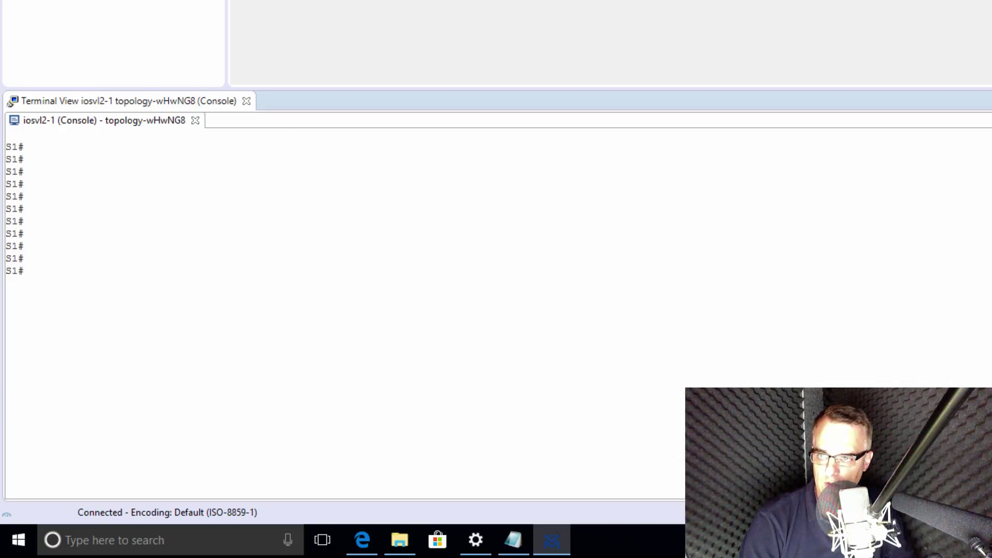
Save S1's configuration with wr, then enter privileged mode on S2 and save it
click(31, 271)
text(wr)
key(Return)
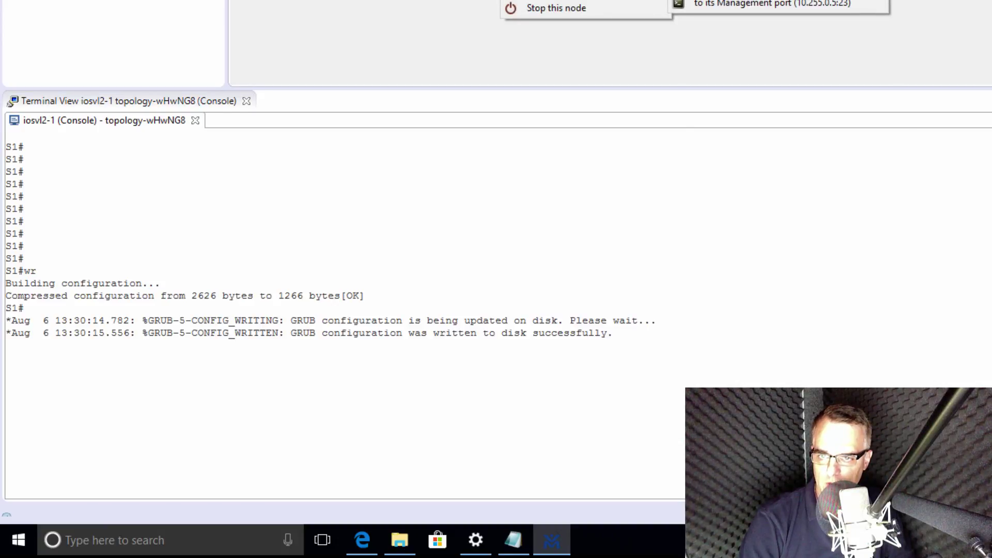
click(365, 101)
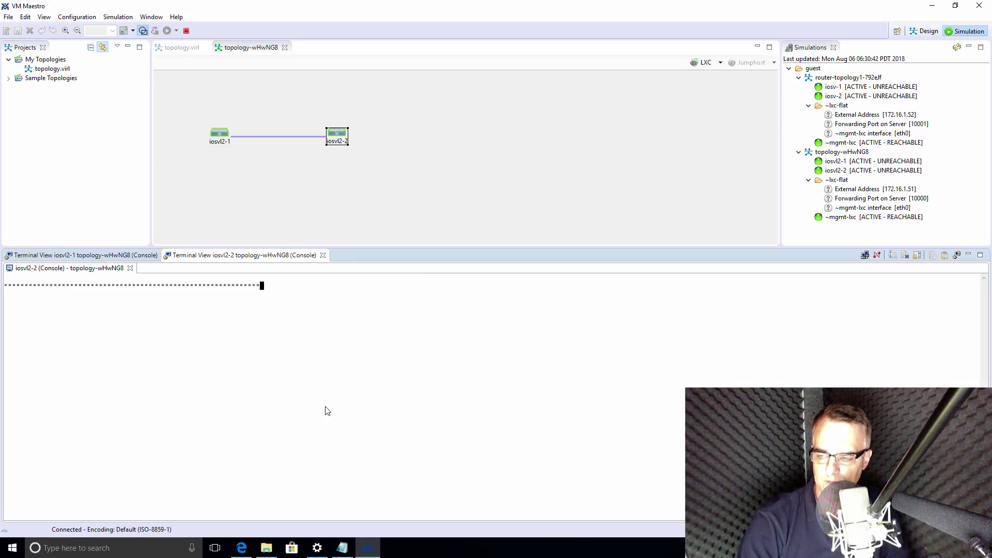
key(Return)
key(Return)
key(Return)
text(en)
key(Return)
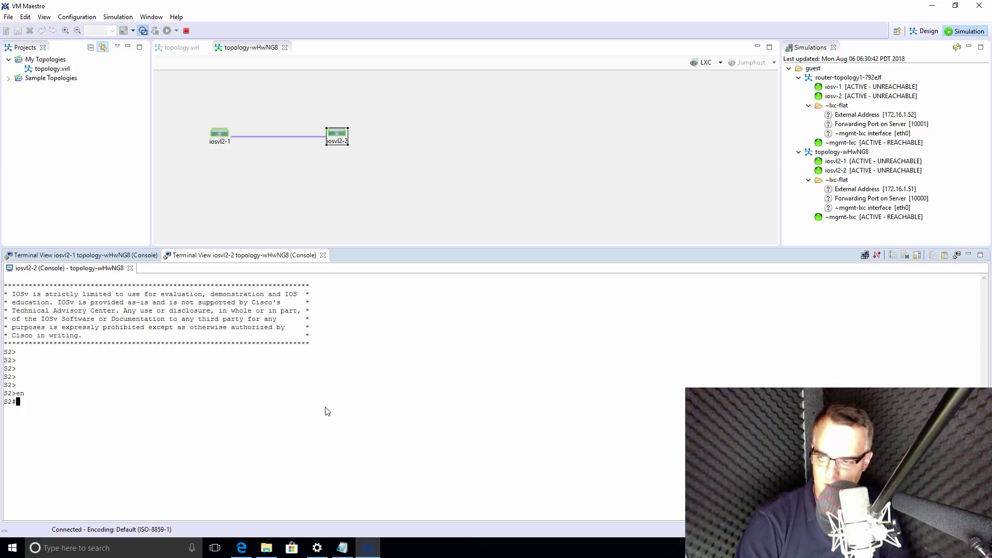
text(wr)
key(Return)
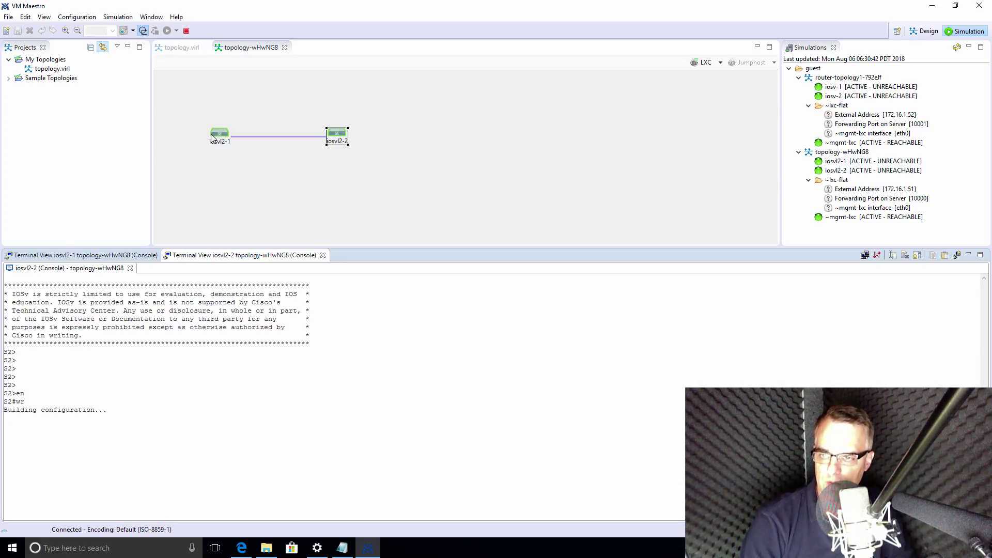
Check the save results on the S1 and S2 consoles
double_click(218, 136)
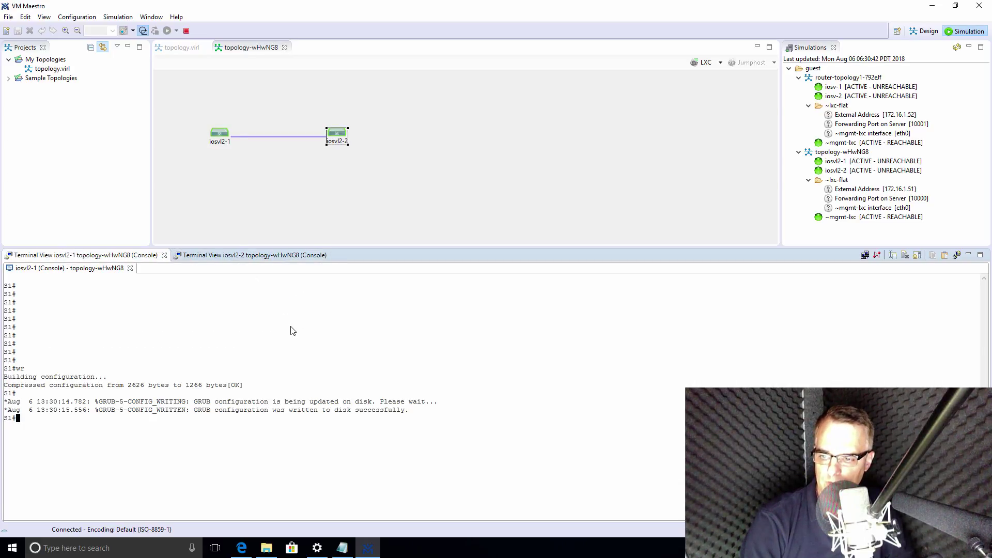
key(Return)
key(Return)
click(244, 255)
key(Return)
key(Return)
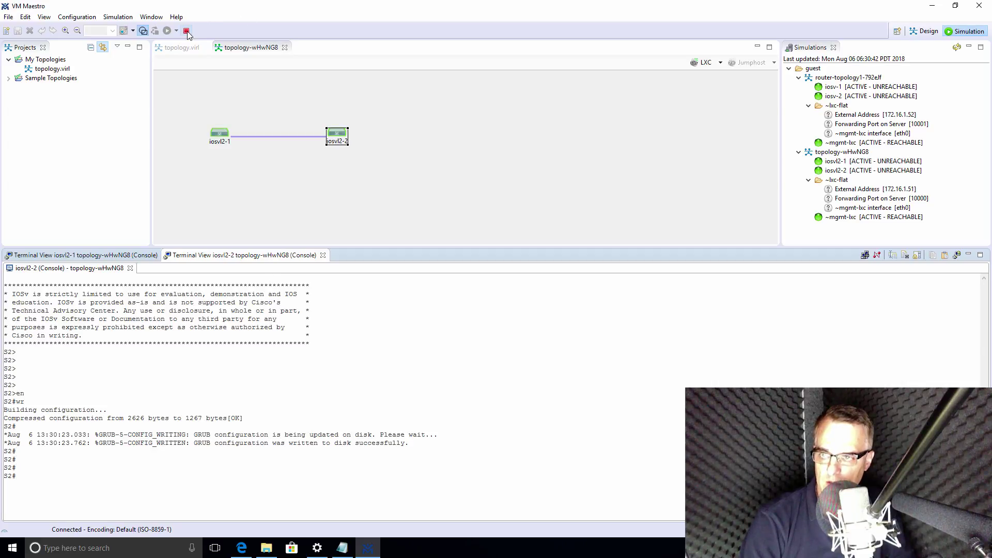
Stop and confirm stopping topology-wHwNG8, then switch to the Mac VM Maestro window
click(186, 31)
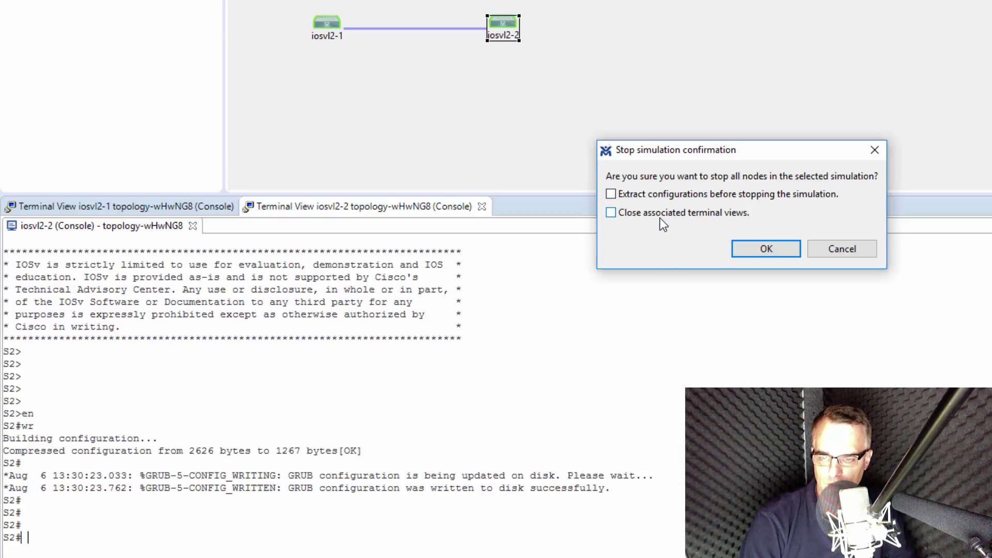
click(766, 249)
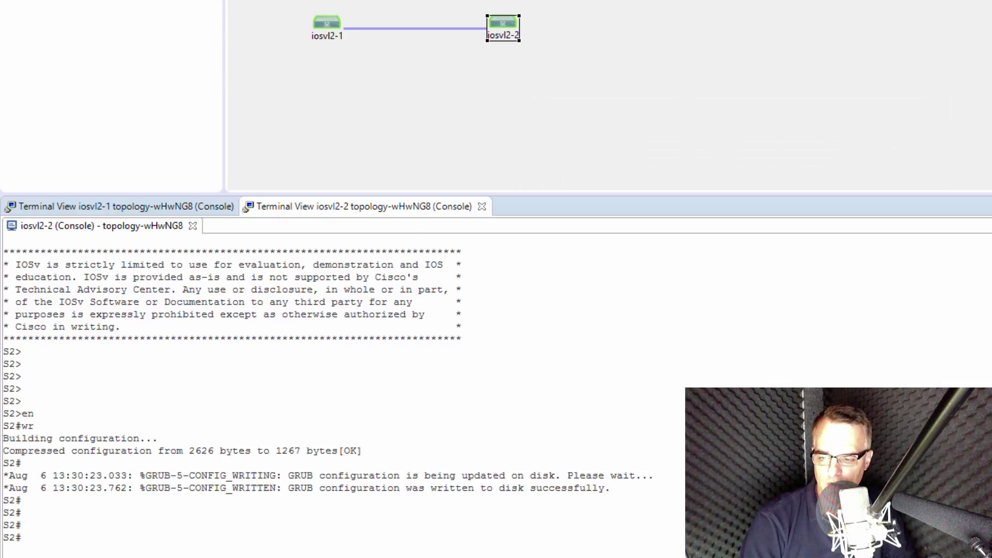
key(super+Tab)
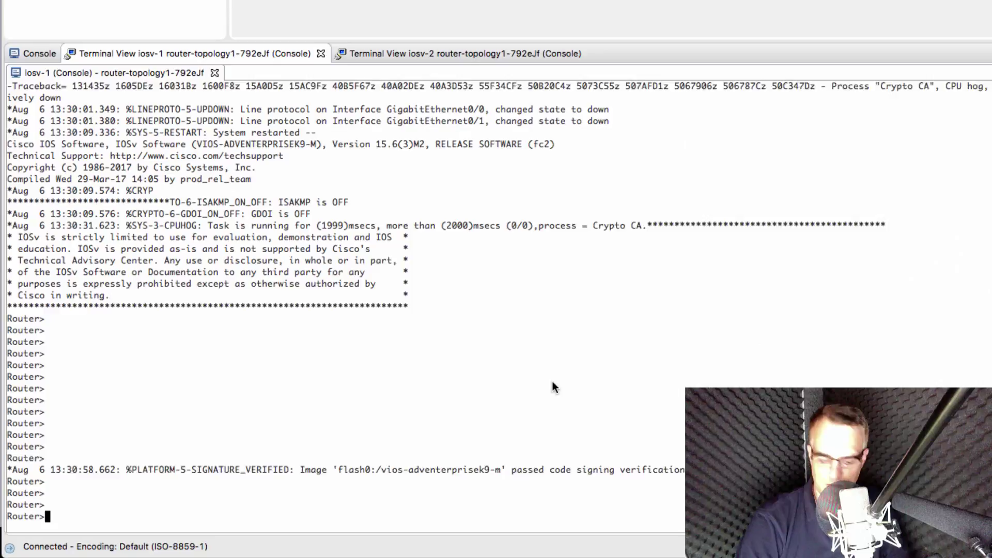
text(en)
On iosv-1, set hostname R1 and enable g0/0 with 10.1.1.1 255.255.255.0
key(Return)
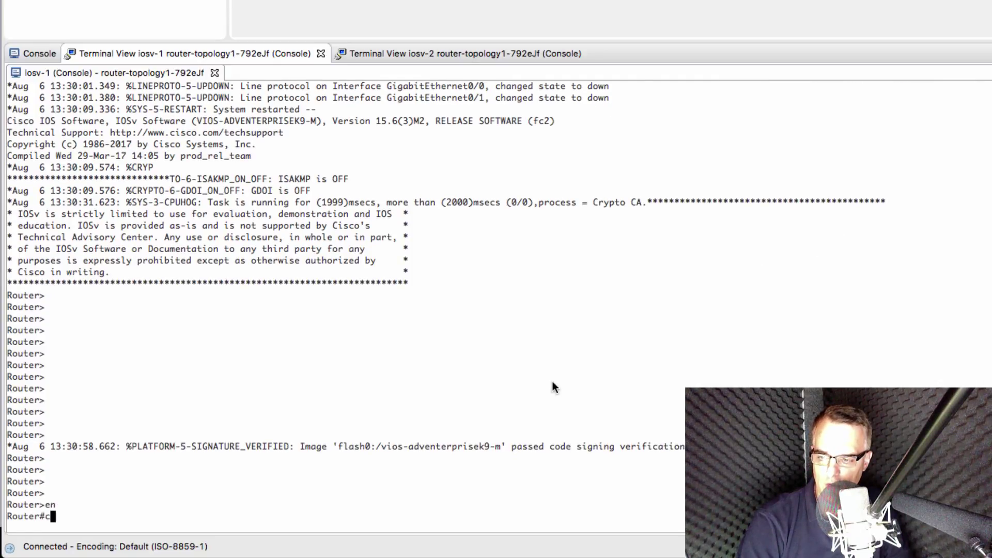
text(onf t)
key(Return)
text(host )
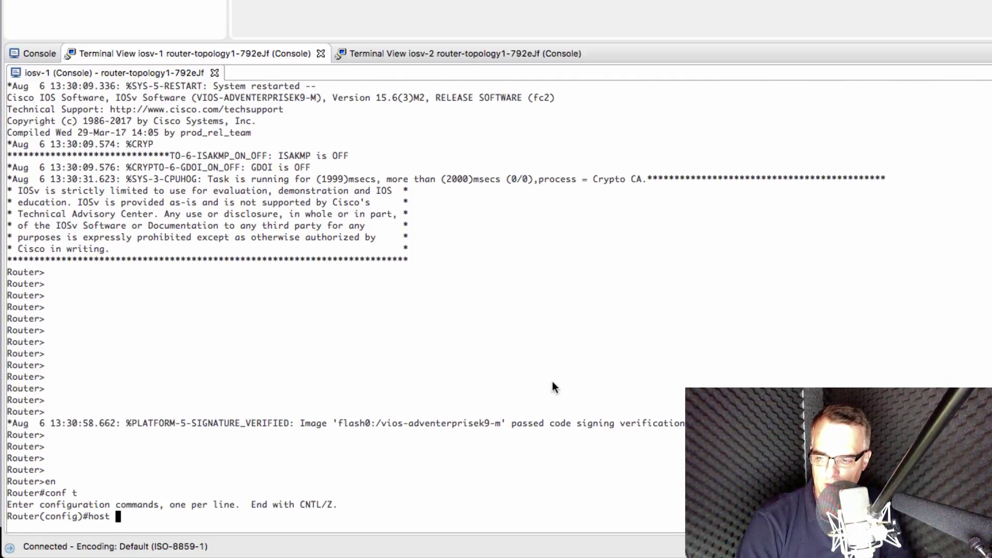
text(R1)
key(Return)
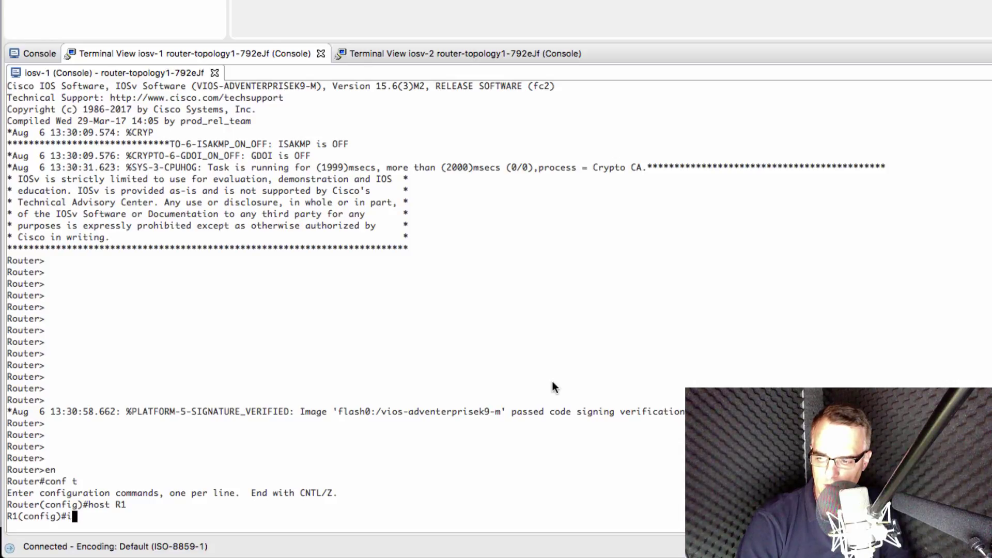
text(nt g0/0)
key(Return)
text(no shut)
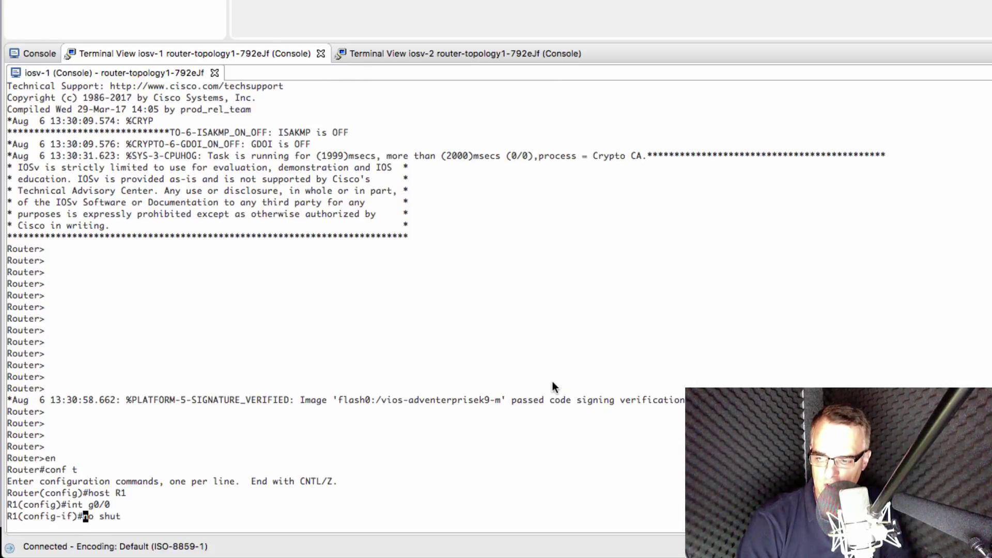
key(Return)
text(dd)
key(Tab)
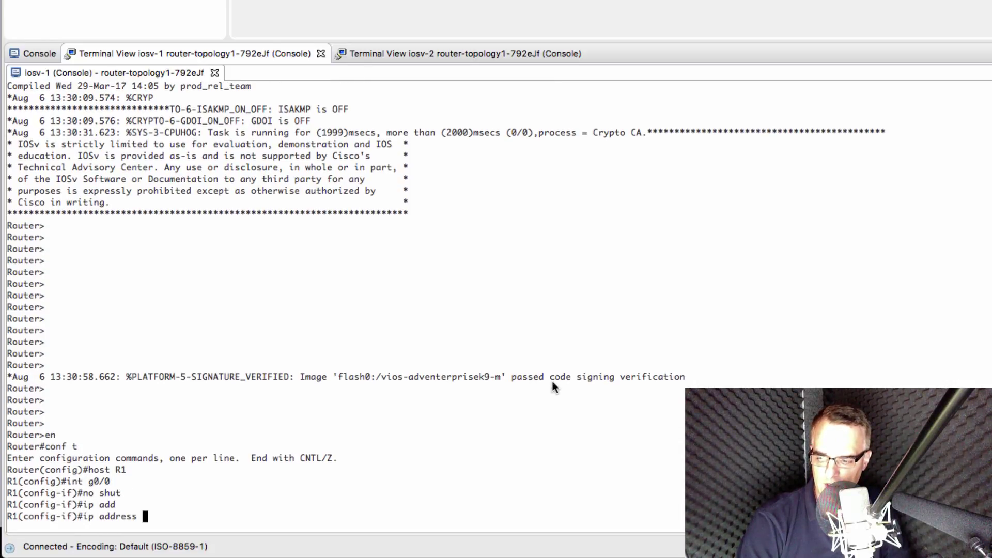
text(.1 )
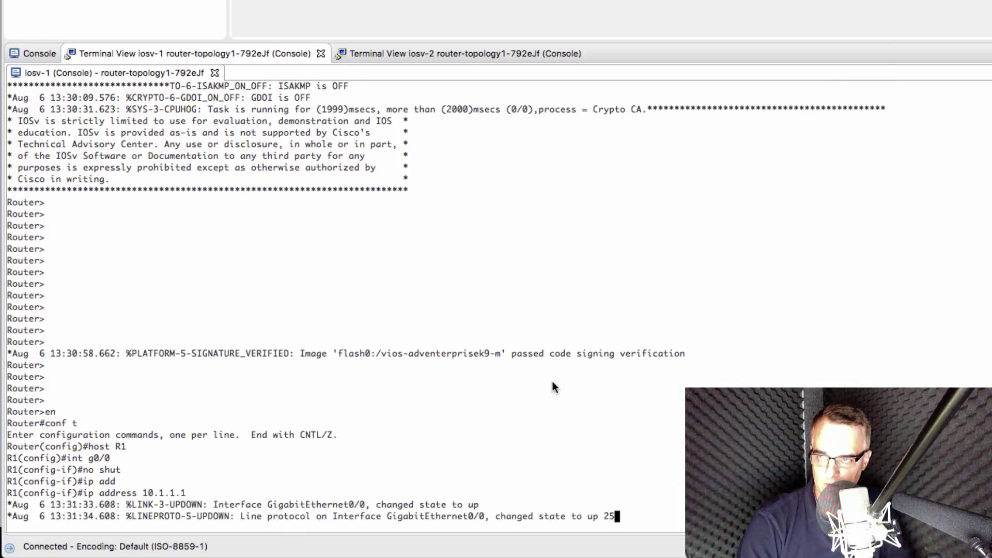
text(255.255.255.0)
key(Return)
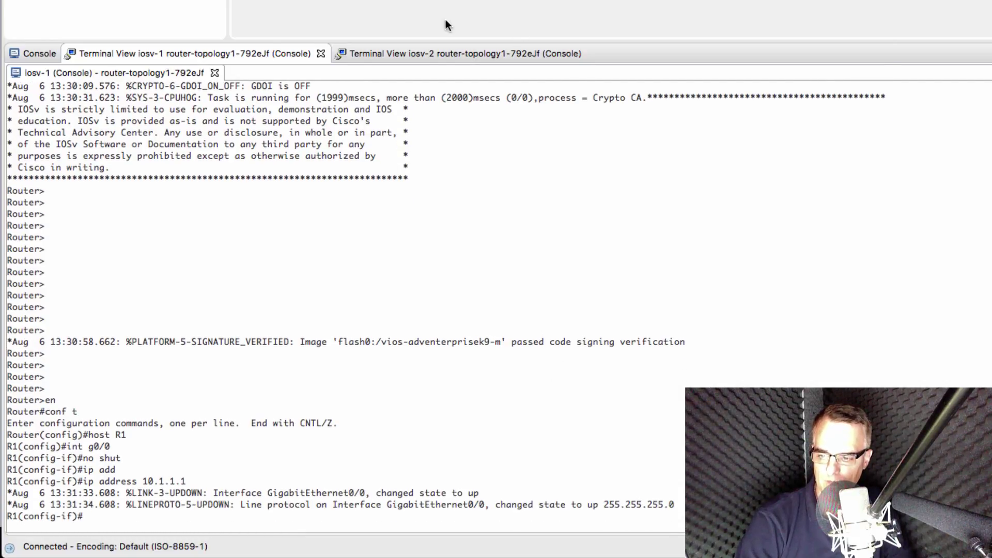
On the iosv-2 console, enter configuration mode and set the hostname to R2
click(450, 53)
key(Return)
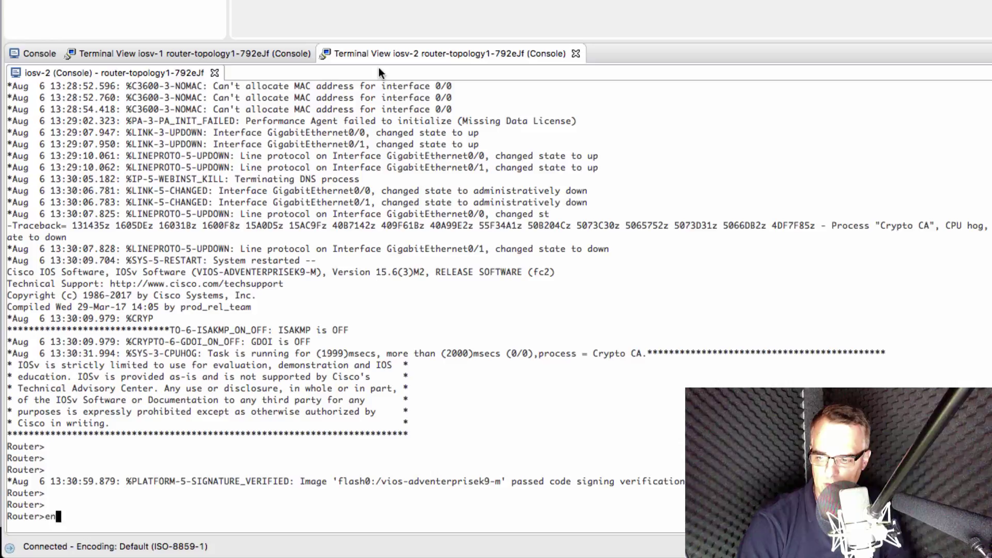
key(Return)
text(en)
key(Return)
text(conf t)
key(Return)
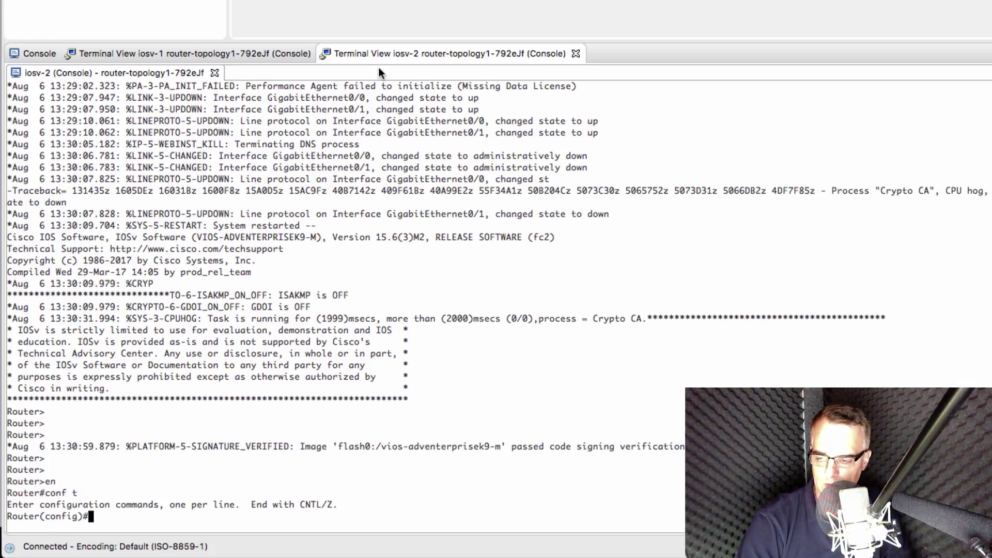
text(st R2)
key(Return)
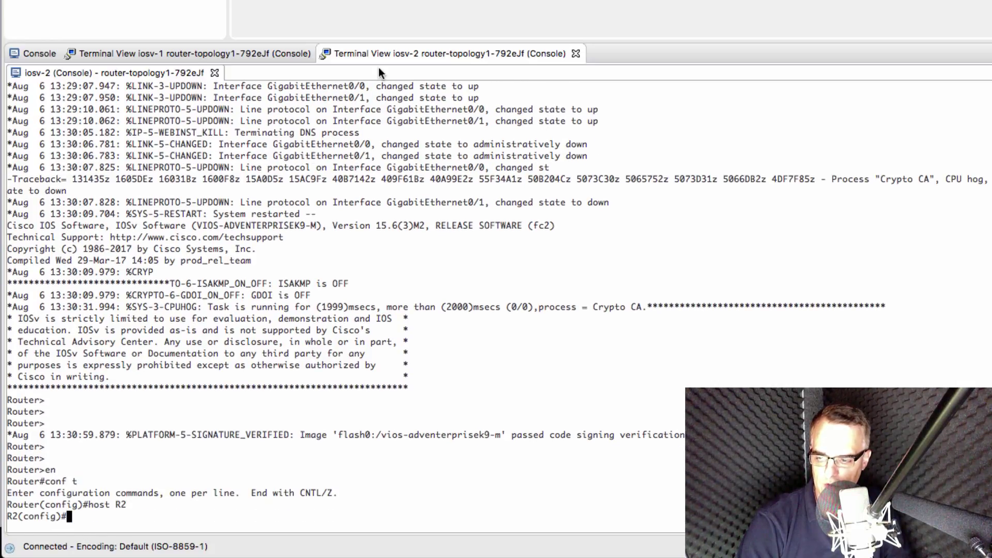
text(0/)
Enable g0/0 at 10.1.1.2 255.255.255.0, exit configuration, and ping 10.1.1.1
key(Return)
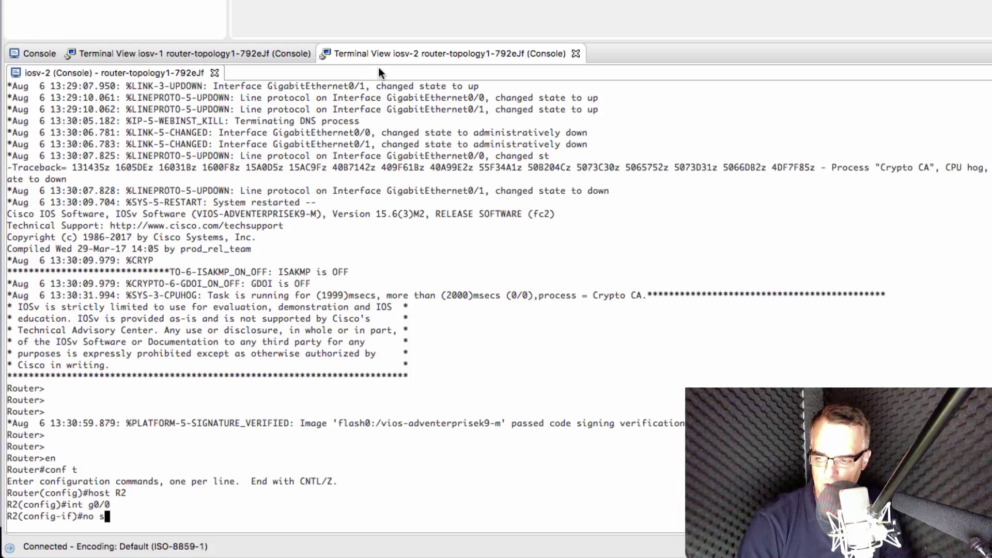
text(no shut)
key(Return)
text(dd)
key(Tab)
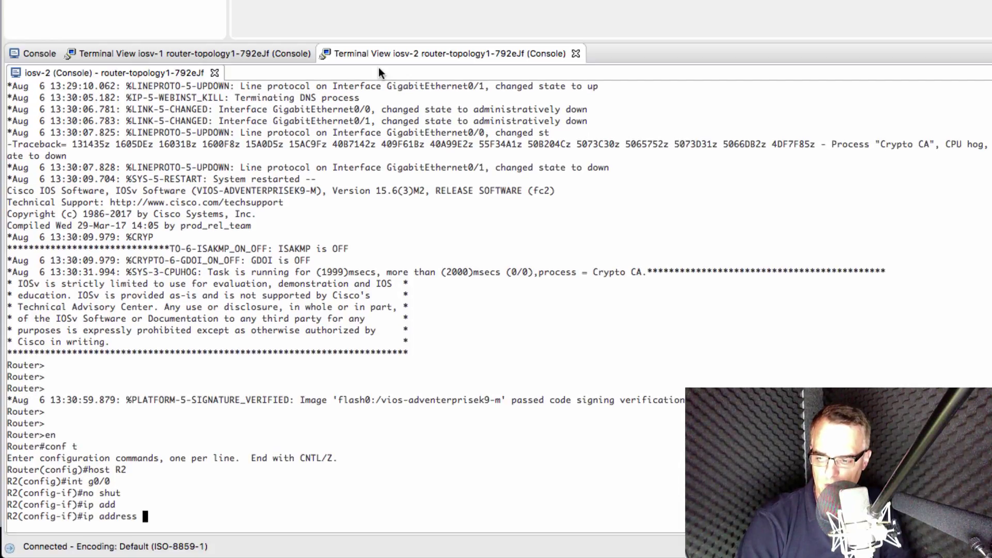
text(.1.1.12 )
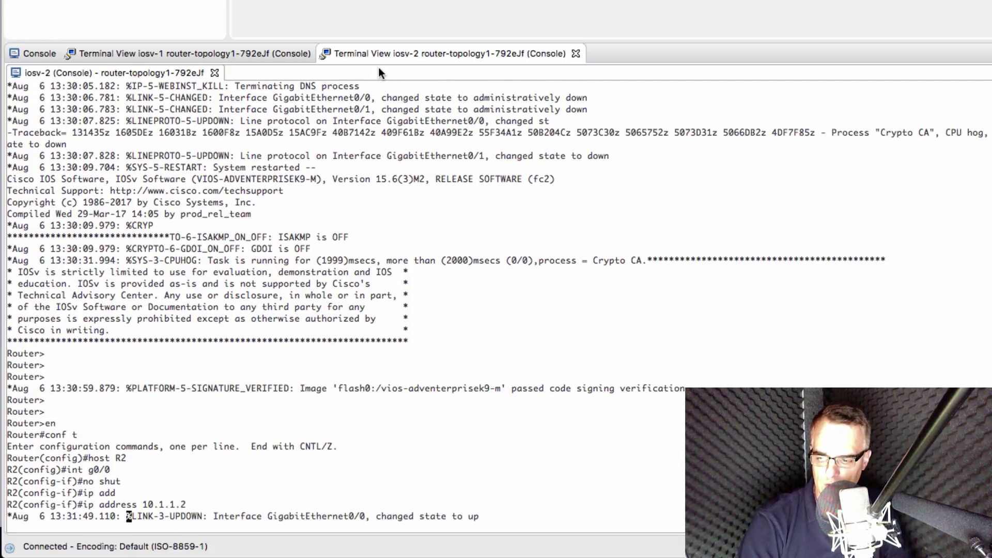
text(255.255.255.0)
key(Return)
text(end)
key(Return)
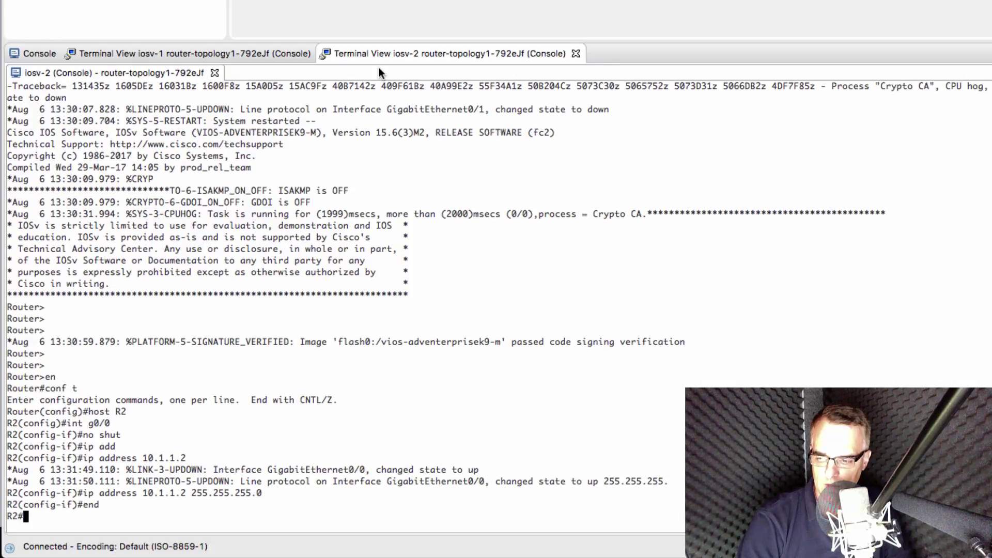
key(Return)
text(ping 10.1.1.1)
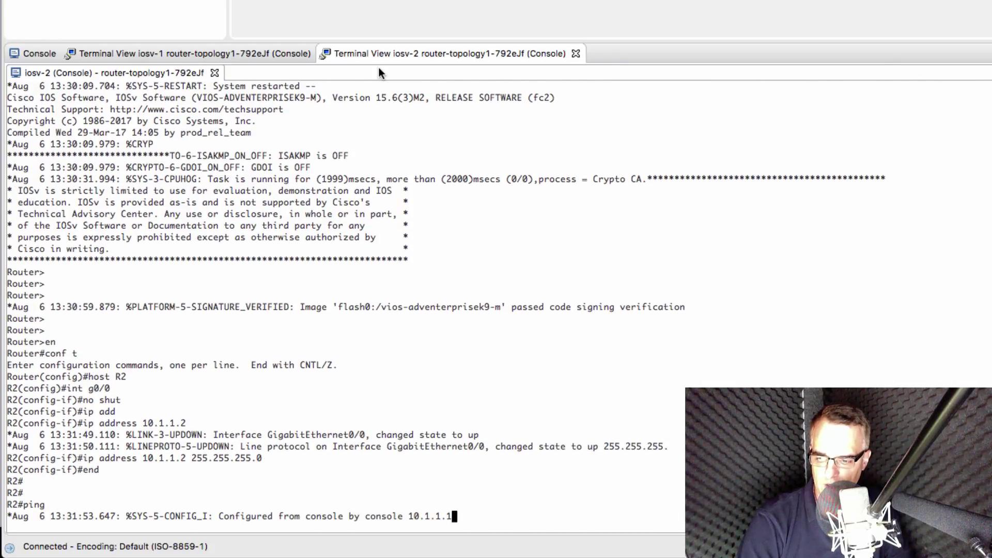
key(Return)
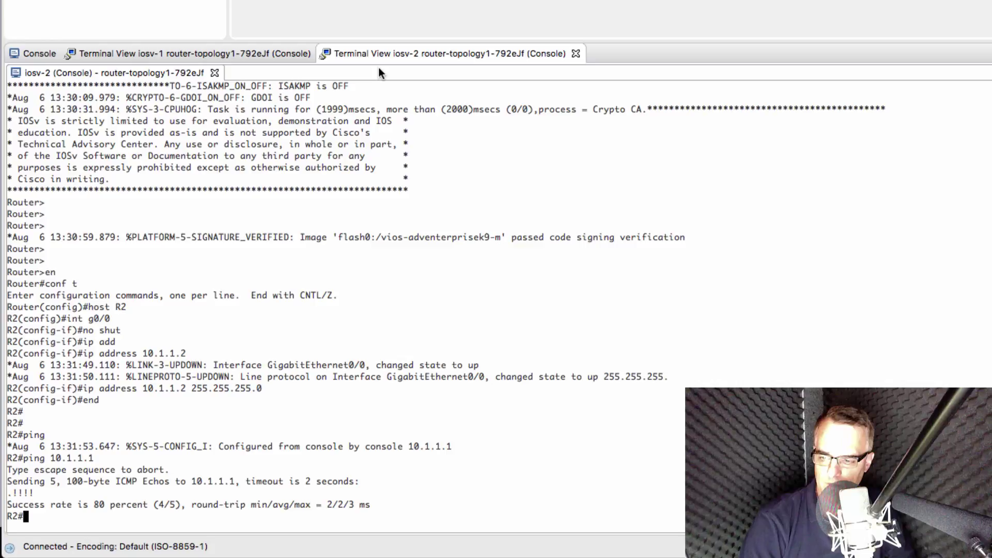
Exit configuration on R1, ping 10.1.1.2 successfully, and un-maximize the Terminal View
click(261, 54)
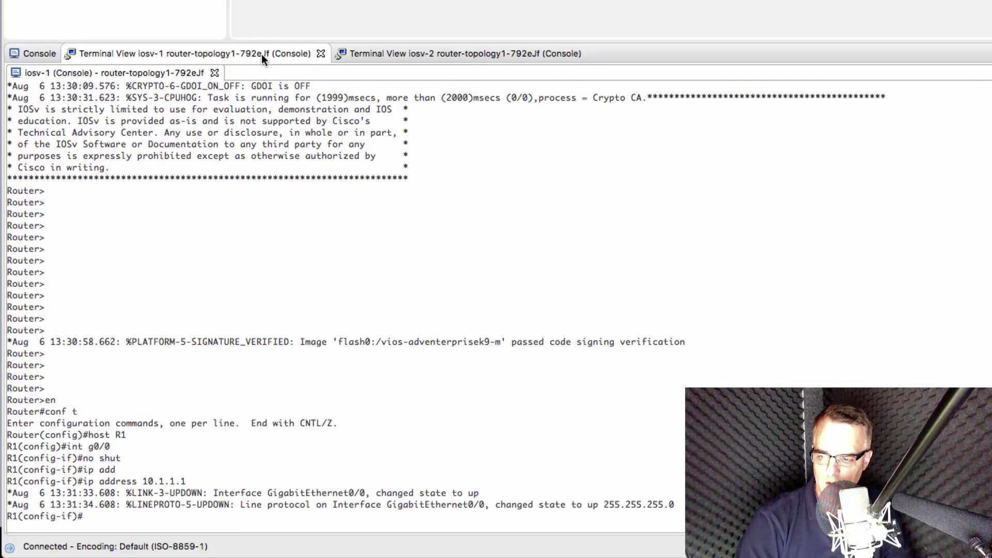
text(end)
key(Return)
text(ping 10)
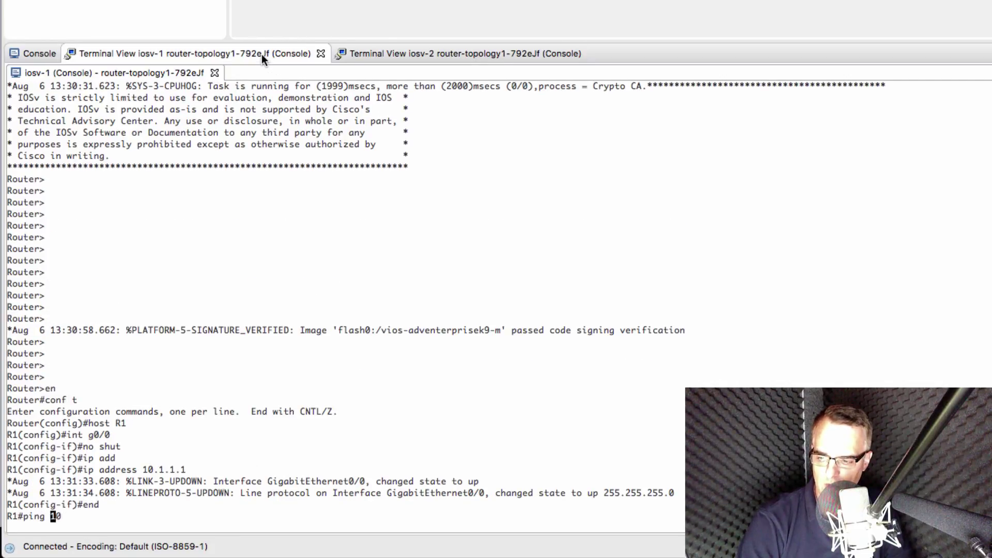
text(.1.2)
key(Return)
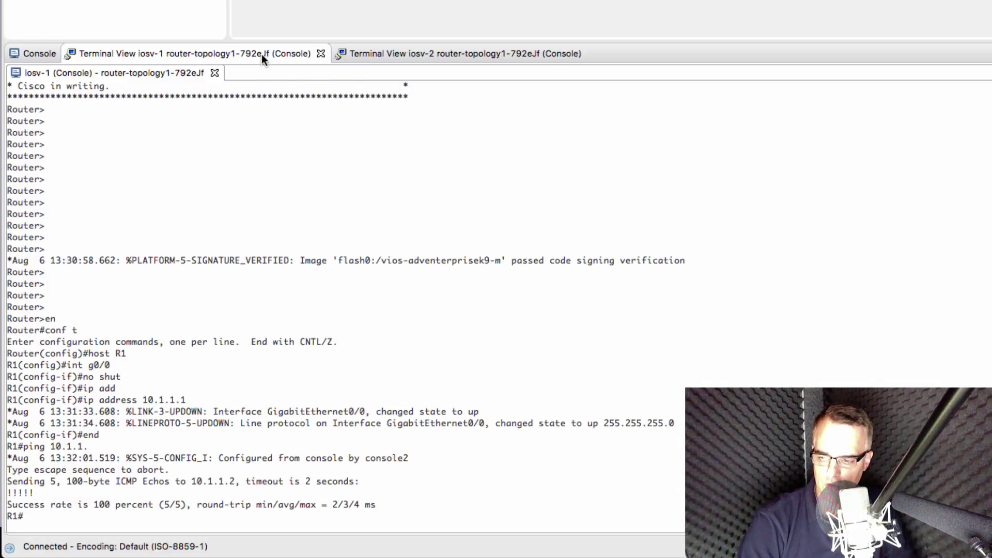
double_click(262, 54)
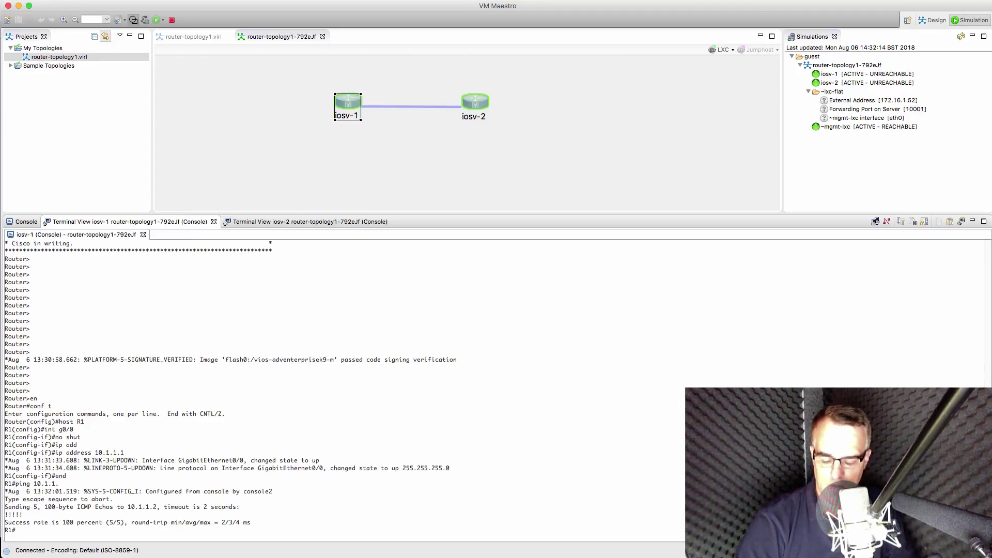
Move the Mac window down and bring up the virl.1.5.145.pc console at its login prompt
key(super+Tab)
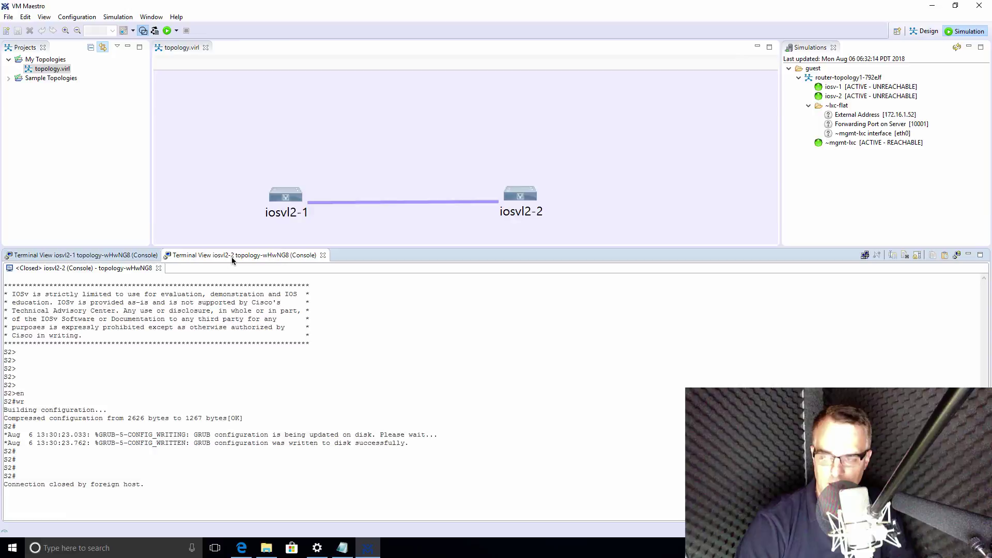
key(super+Tab)
drag(230, 3, 387, 115)
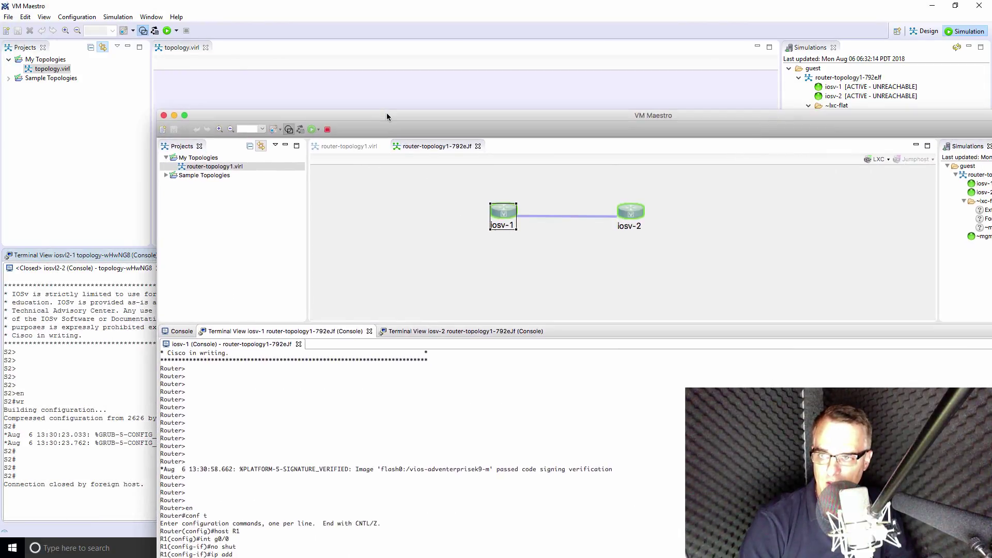
click(174, 552)
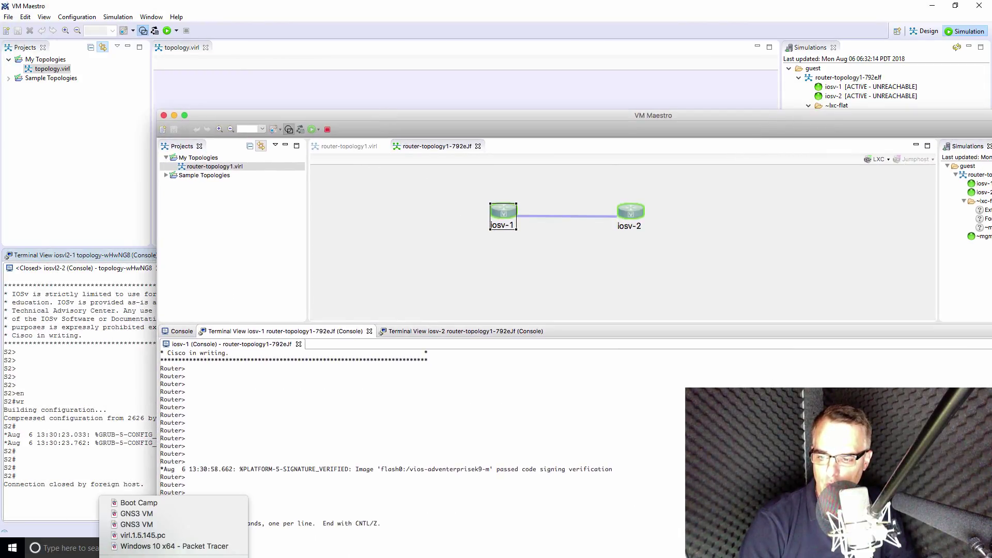
click(143, 535)
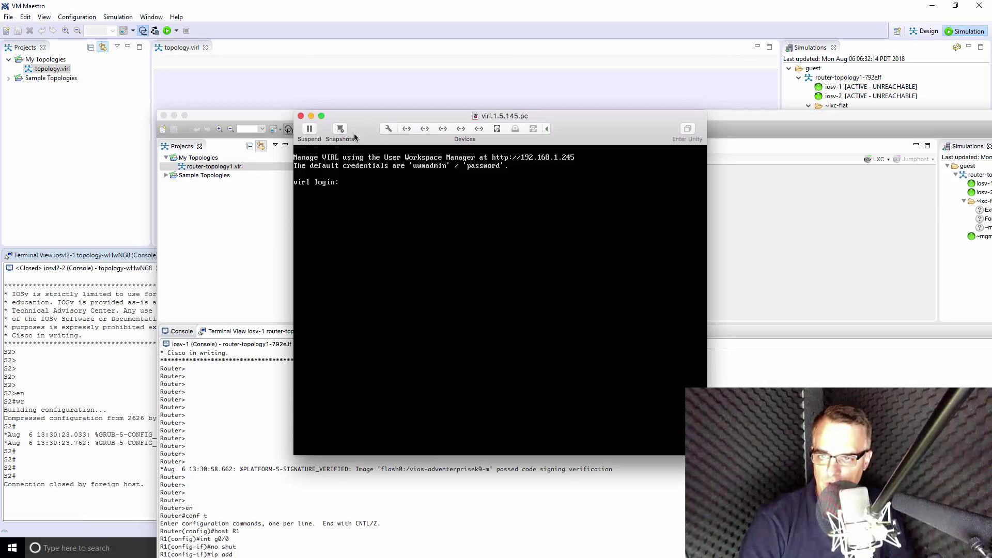
drag(353, 117, 328, 59)
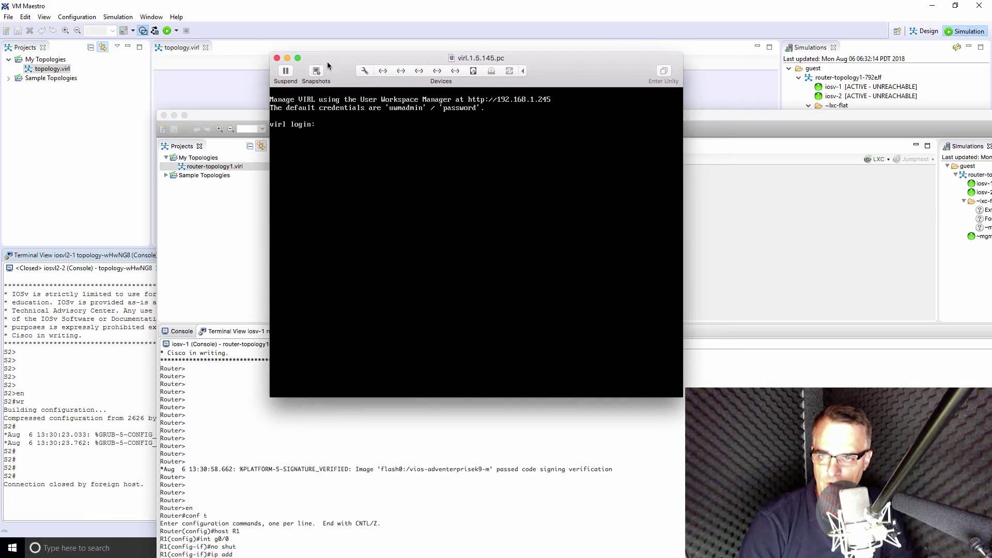